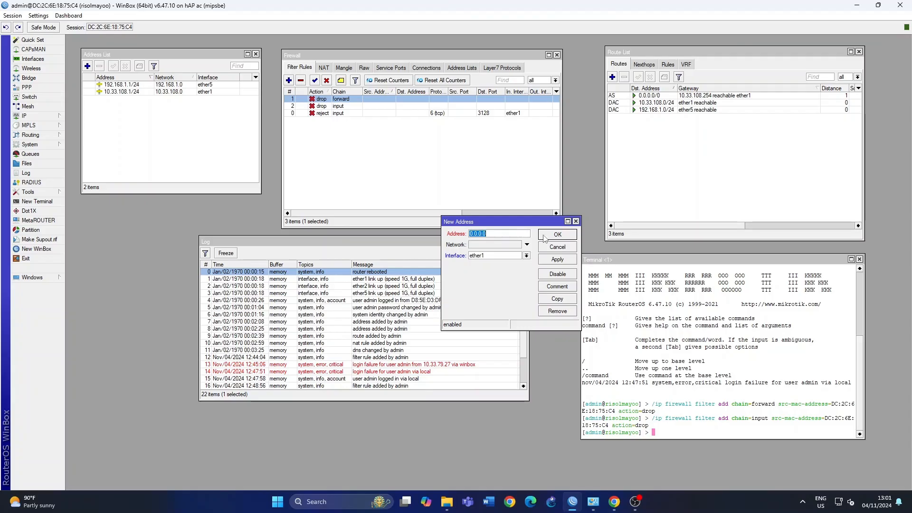
# Add the IP address 10.20.10.1/30 on interface ether2
pyautogui.write('10.20.')
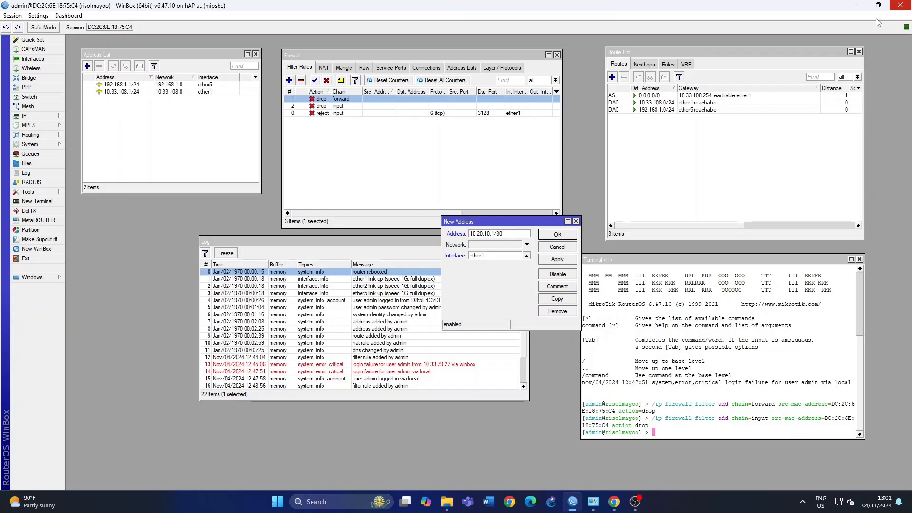
pyautogui.click(527, 255)
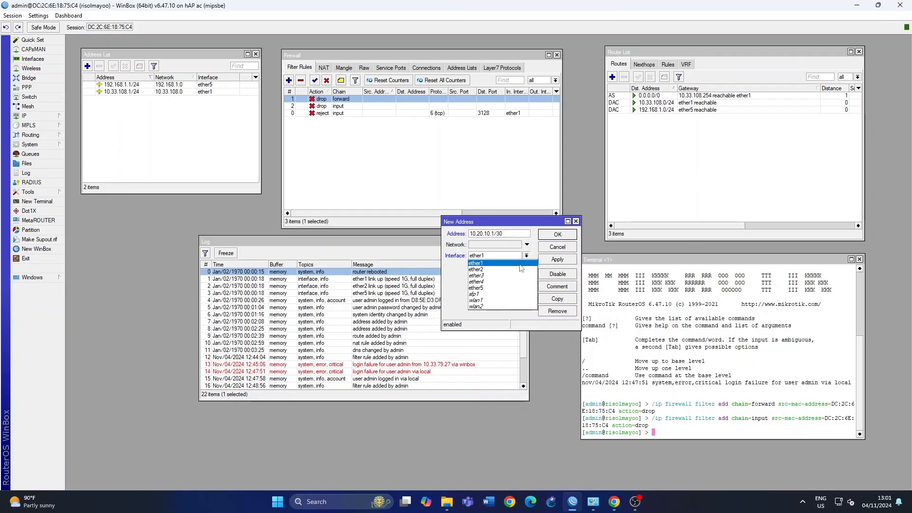
pyautogui.click(486, 269)
pyautogui.click(558, 260)
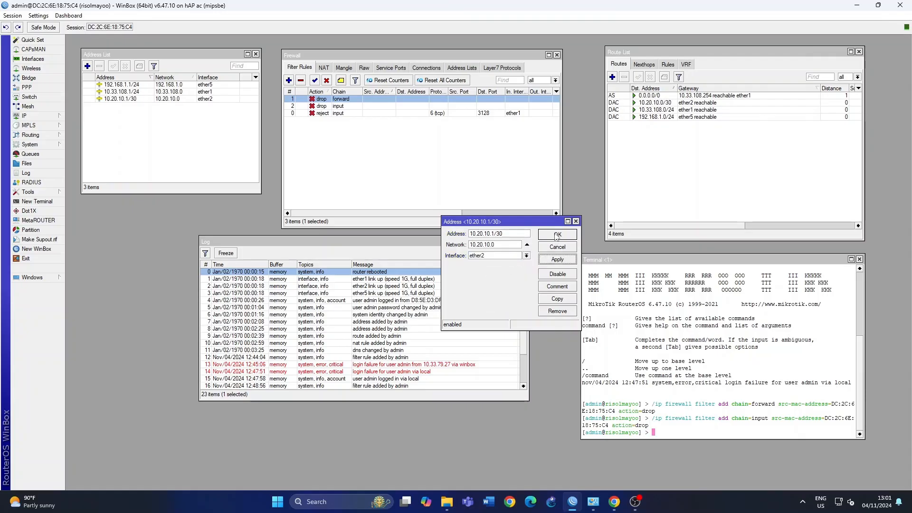
pyautogui.click(557, 236)
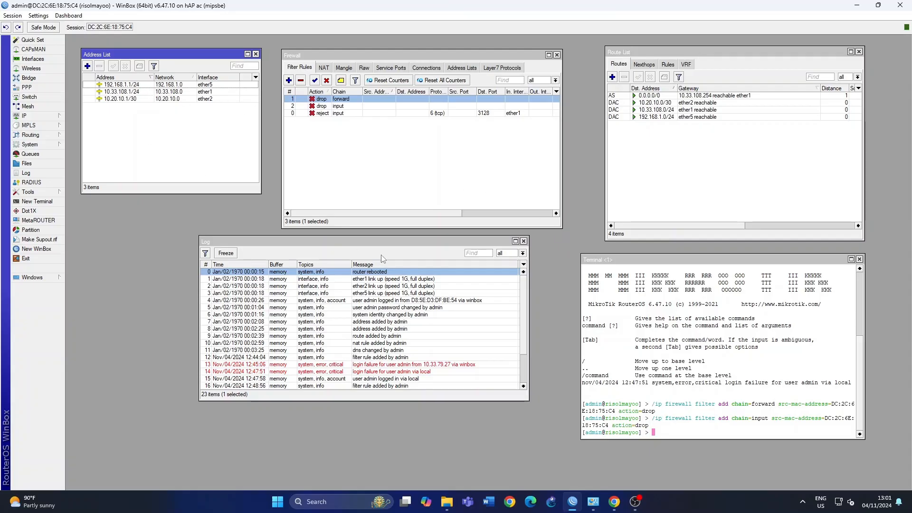
# Close the log and create a bridge interface named loopback, keeping the bridge list clear of the terminal
pyautogui.click(524, 242)
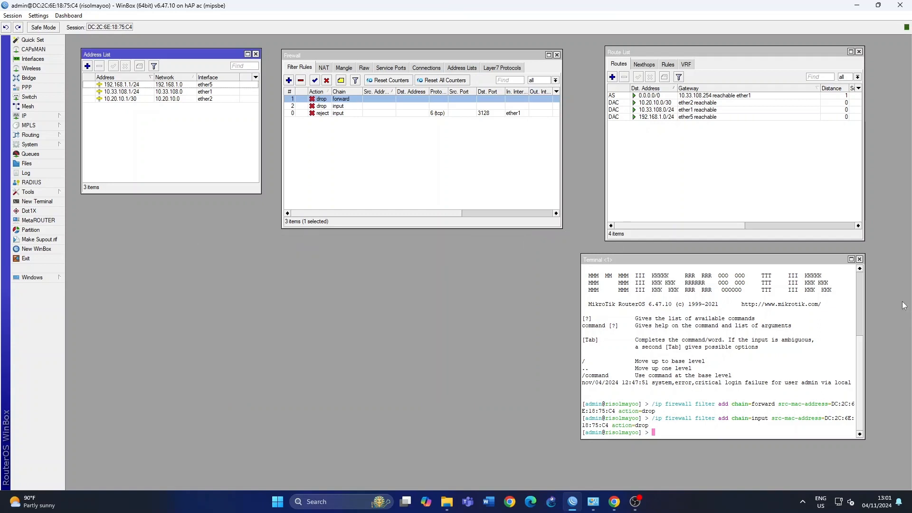
pyautogui.click(29, 77)
pyautogui.click(515, 269)
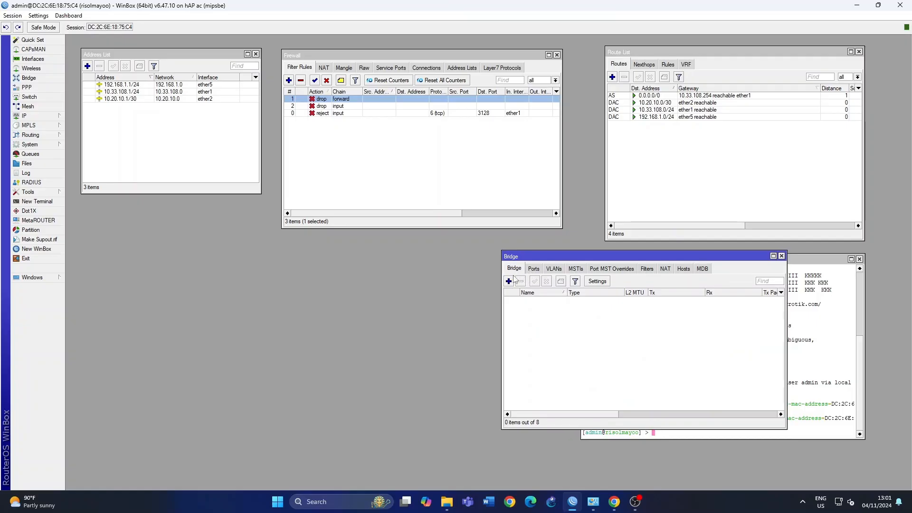
pyautogui.click(509, 281)
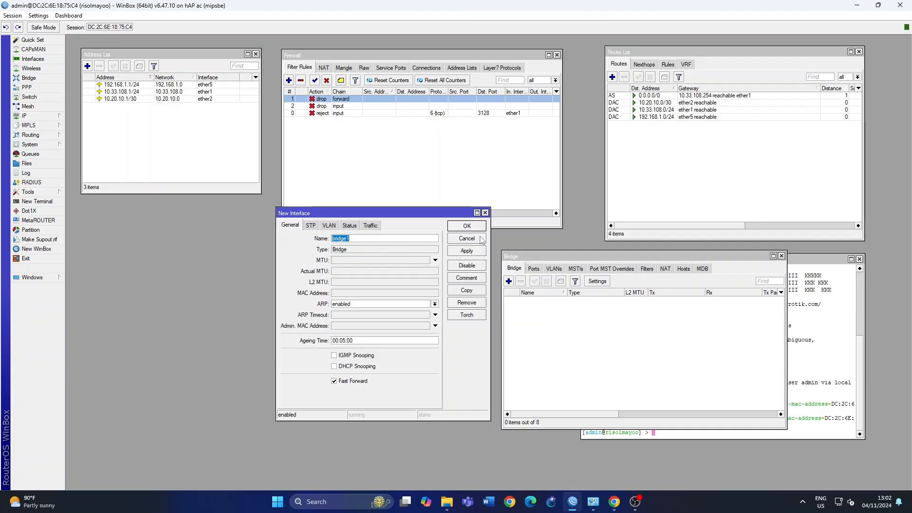
pyautogui.write('loopback')
pyautogui.click(476, 250)
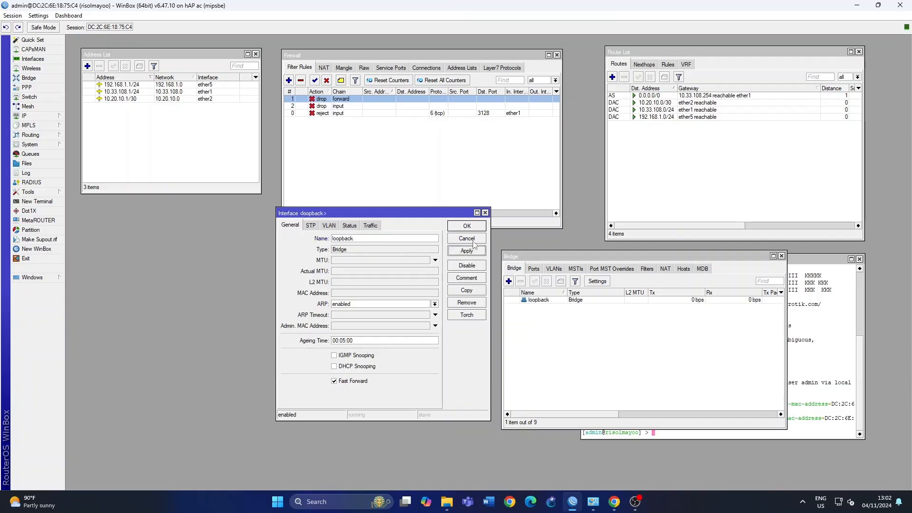
pyautogui.click(478, 226)
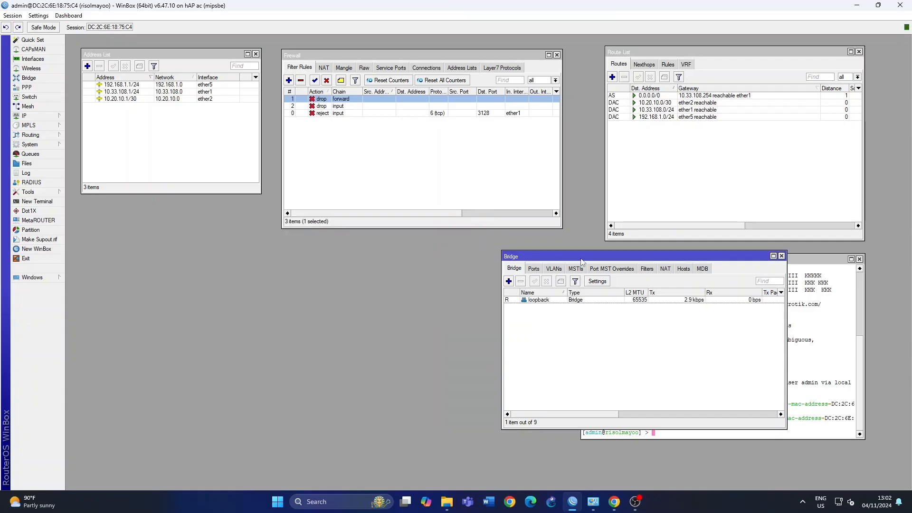
pyautogui.moveTo(582, 258); pyautogui.dragTo(320, 259)
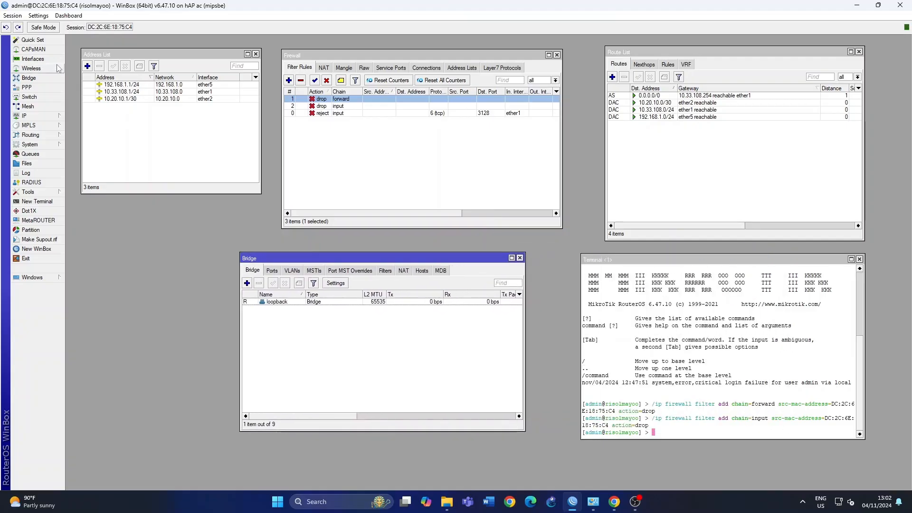
# Add the IP address 1.1.1.1 on the loopback interface
pyautogui.click(87, 66)
pyautogui.write('1.1.1.1')
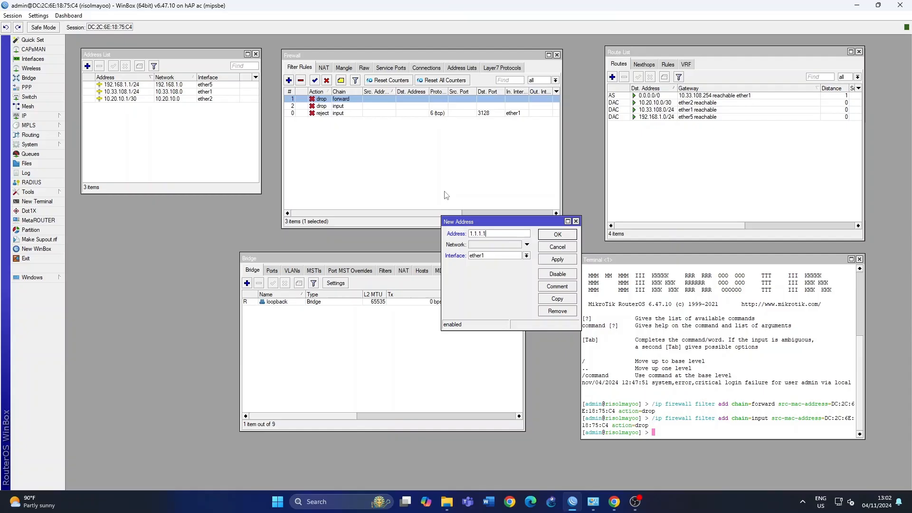
pyautogui.click(506, 257)
pyautogui.click(511, 294)
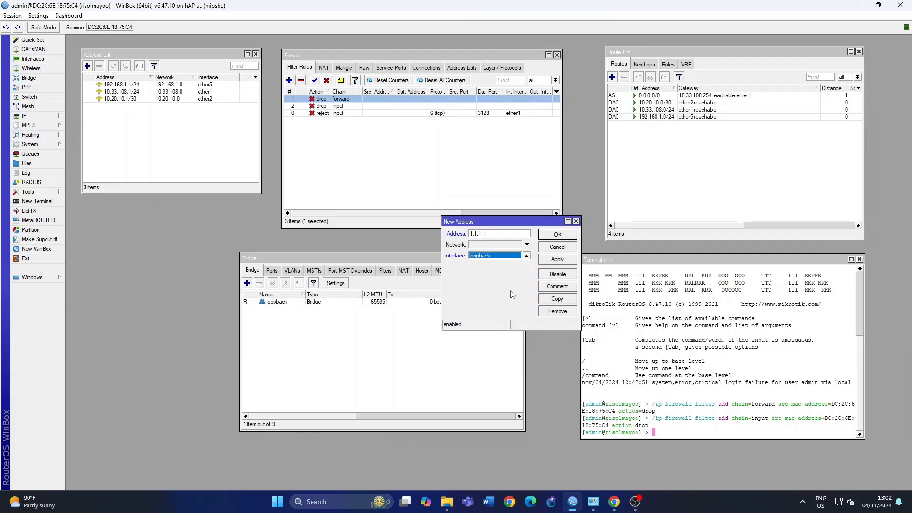
pyautogui.click(557, 260)
pyautogui.click(563, 236)
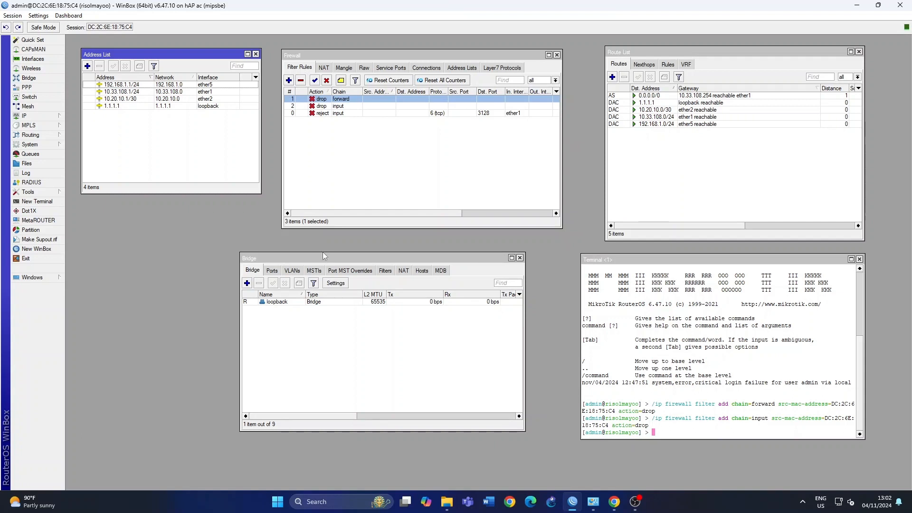
# Start a new OSPF instance and set its router ID to 1.1.1.1
pyautogui.click(42, 117)
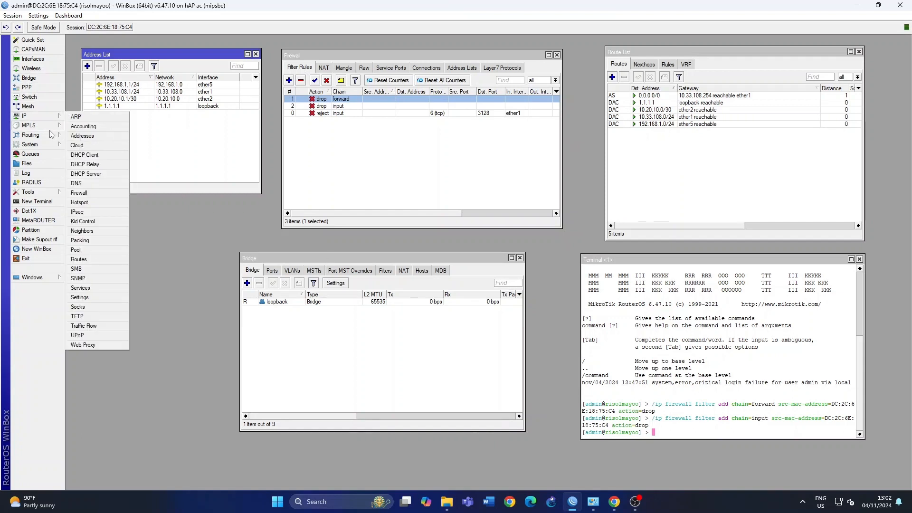
pyautogui.moveTo(33, 135)
pyautogui.click(89, 175)
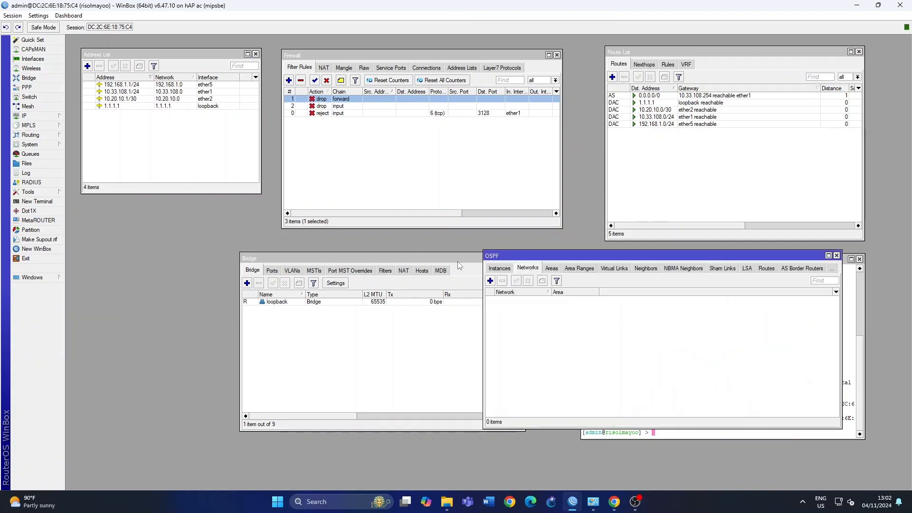
pyautogui.moveTo(546, 256); pyautogui.dragTo(323, 149)
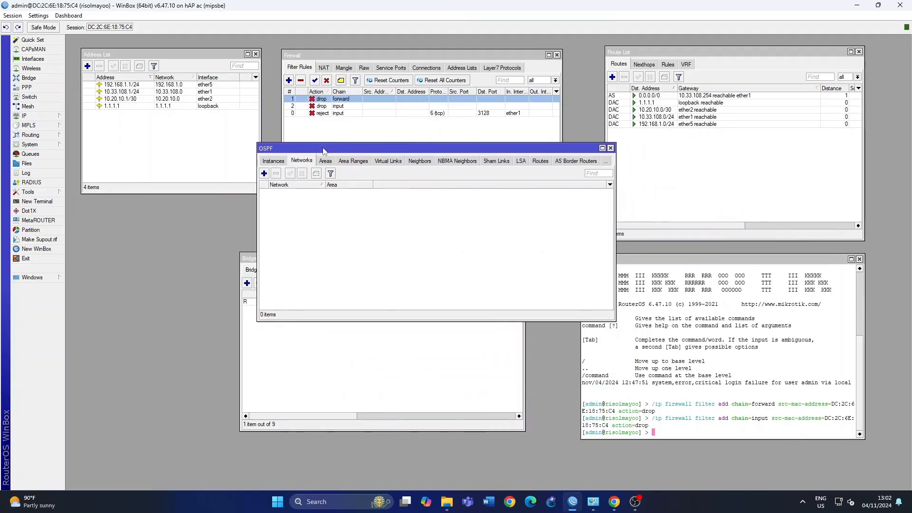
pyautogui.click(271, 161)
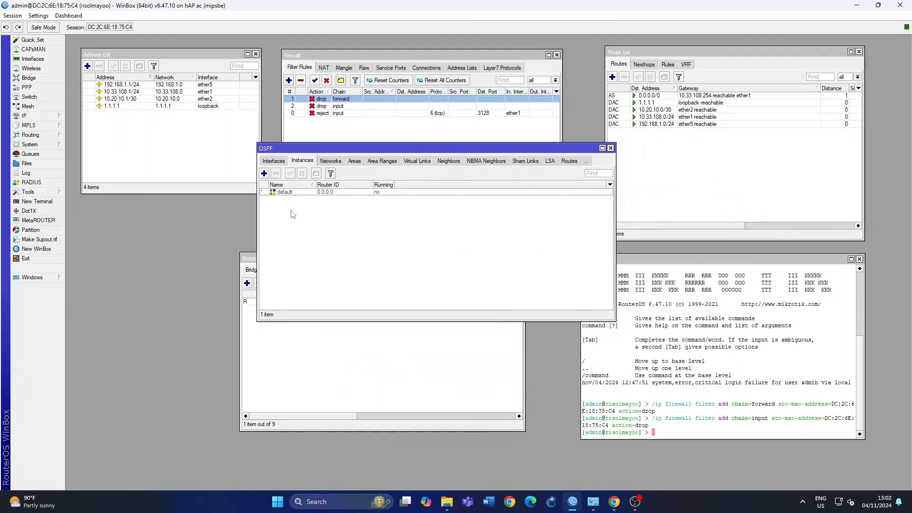
pyautogui.click(264, 174)
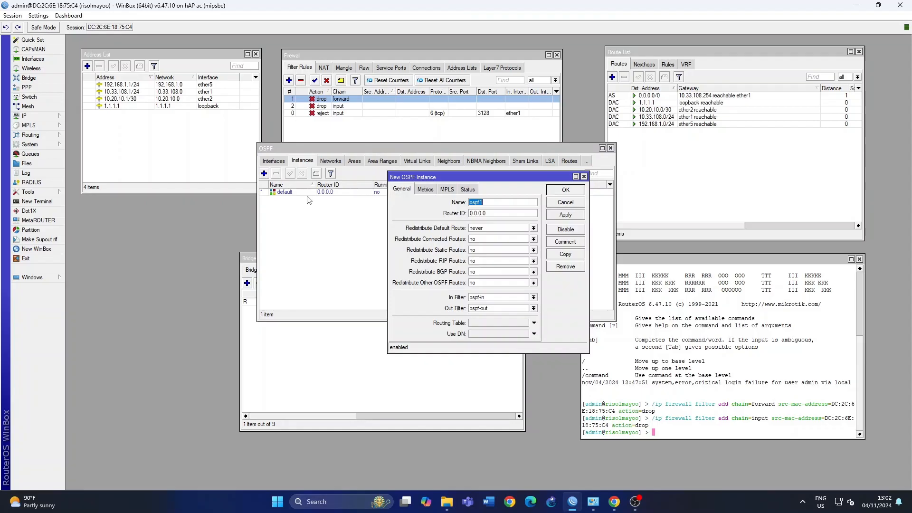
pyautogui.click(499, 214)
pyautogui.press('BackSpace')
pyautogui.press('BackSpace')
pyautogui.press('BackSpace')
pyautogui.press('BackSpace')
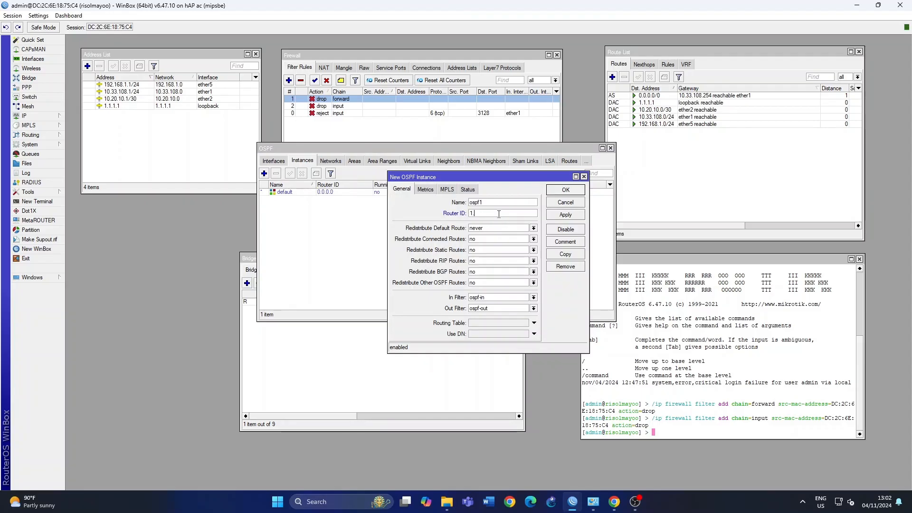
pyautogui.write('1.1.1.1')
# Set the new OSPF instance to redistribute connected routes as type 1 and save it
pyautogui.click(511, 239)
pyautogui.click(511, 249)
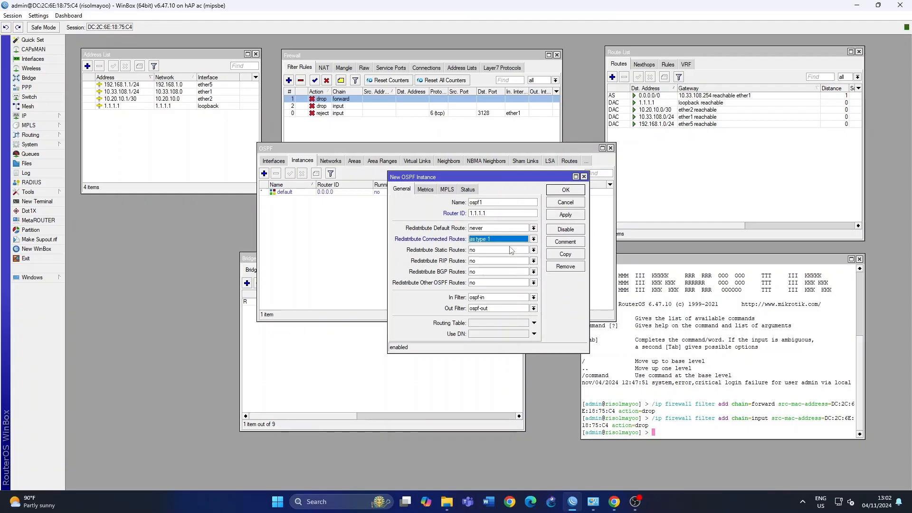
pyautogui.click(575, 215)
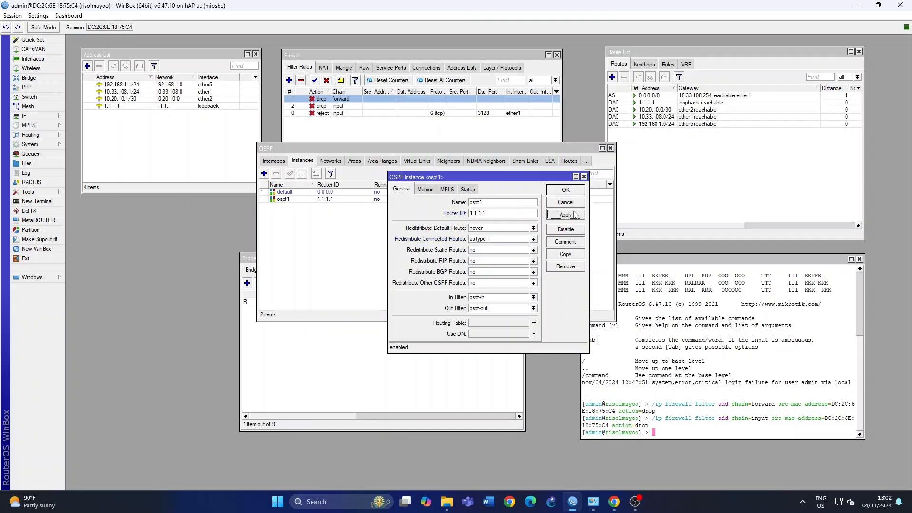
pyautogui.click(567, 190)
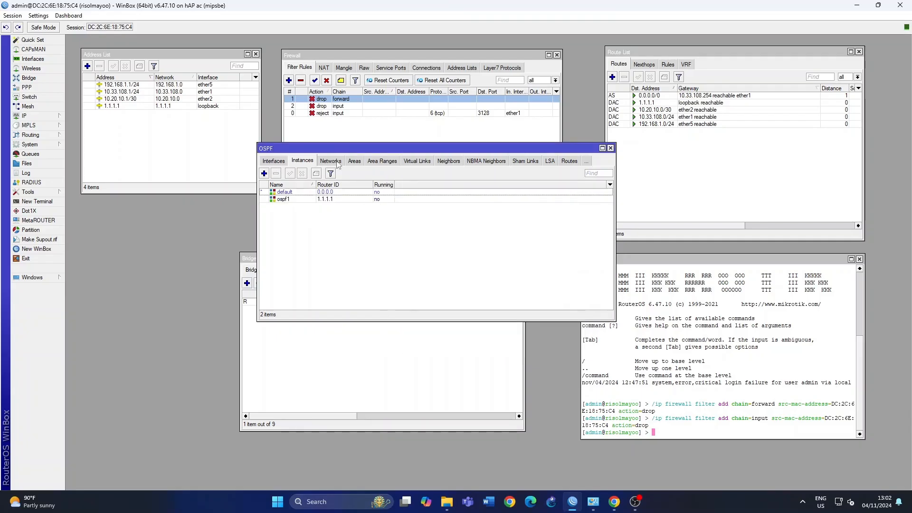
# Add the network 1.1.1.1 to OSPF in the backbone area
pyautogui.click(275, 161)
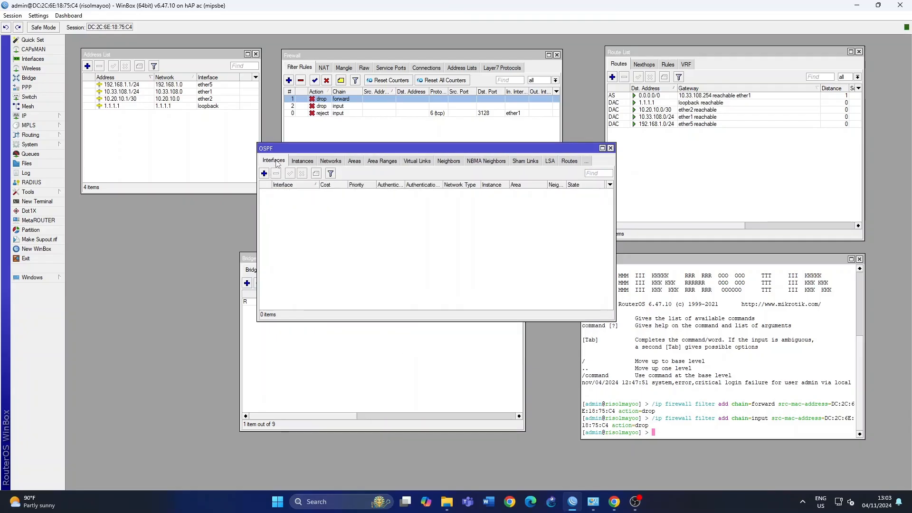
pyautogui.click(330, 161)
pyautogui.click(264, 174)
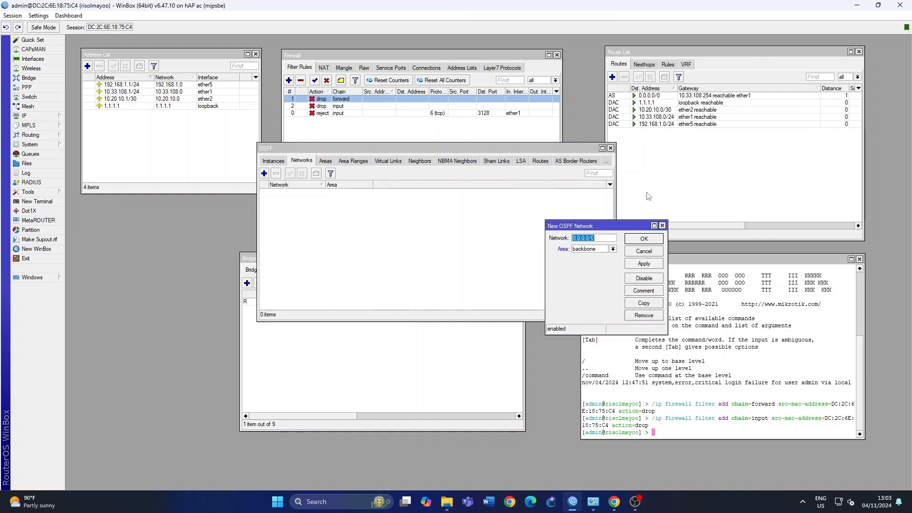
pyautogui.write('1.1.1.1')
pyautogui.click(645, 239)
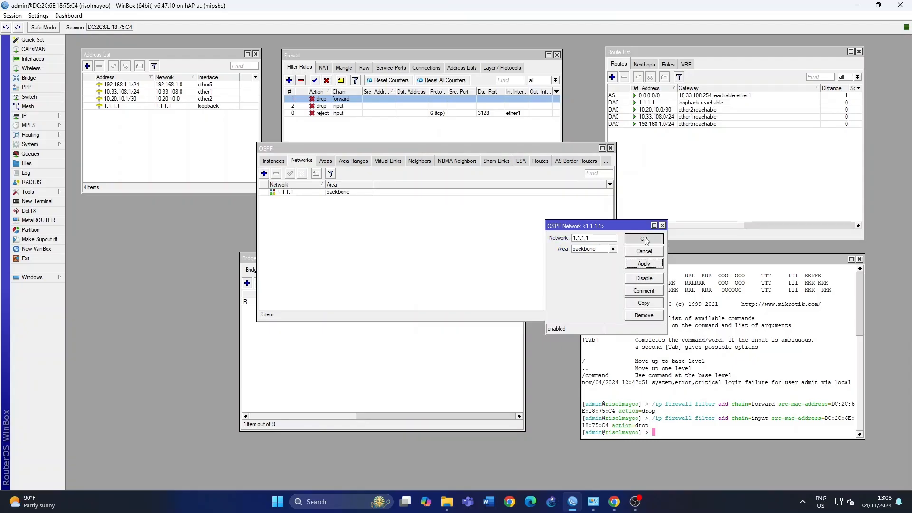
# Add the network 192.168.1.0/24 to OSPF in the backbone area
pyautogui.click(265, 174)
pyautogui.write('192.168.1.0/24')
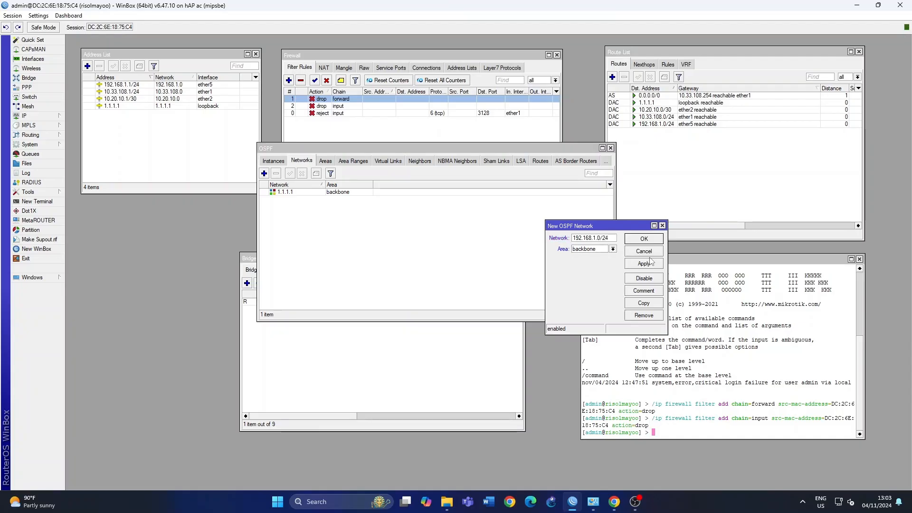
pyautogui.click(649, 263)
pyautogui.click(655, 241)
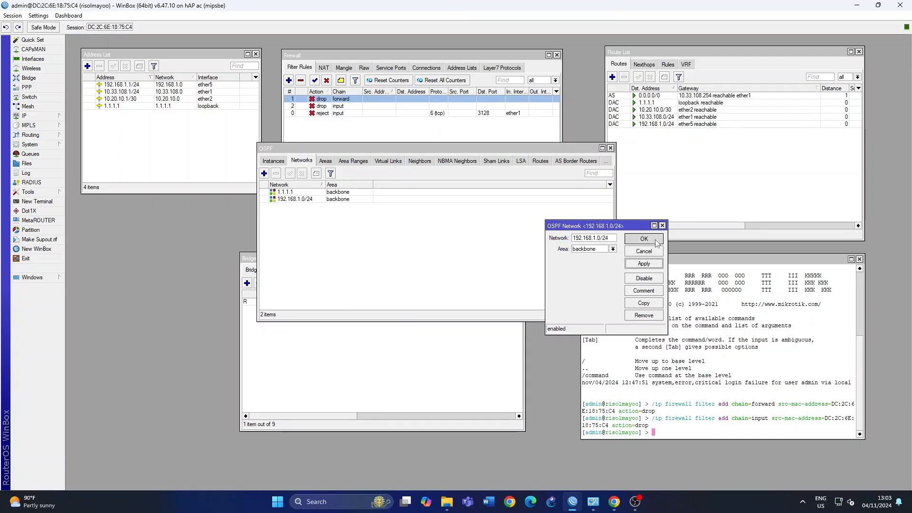
# Add the network 10.33.108.0/24 to OSPF in the backbone area
pyautogui.click(264, 173)
pyautogui.write('10.')
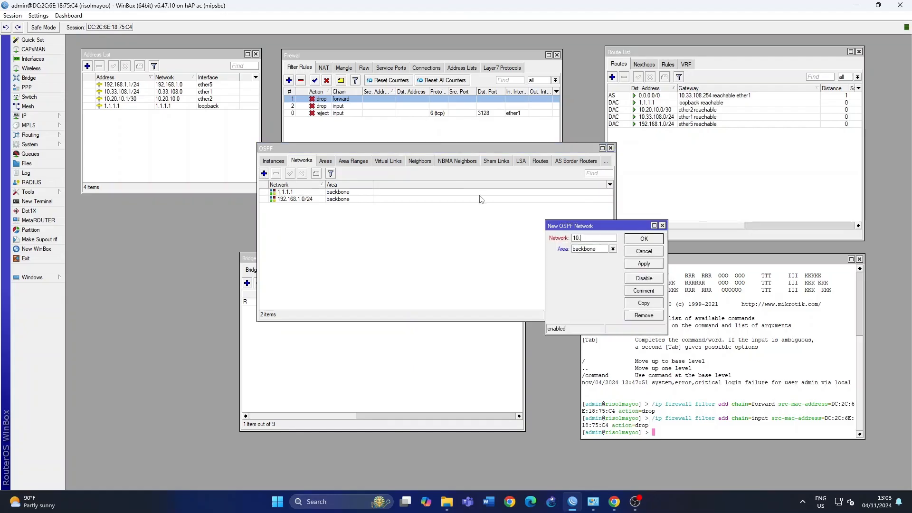
pyautogui.write('33..108')
pyautogui.press('BackSpace')
pyautogui.press('BackSpace')
pyautogui.click(644, 263)
pyautogui.click(641, 241)
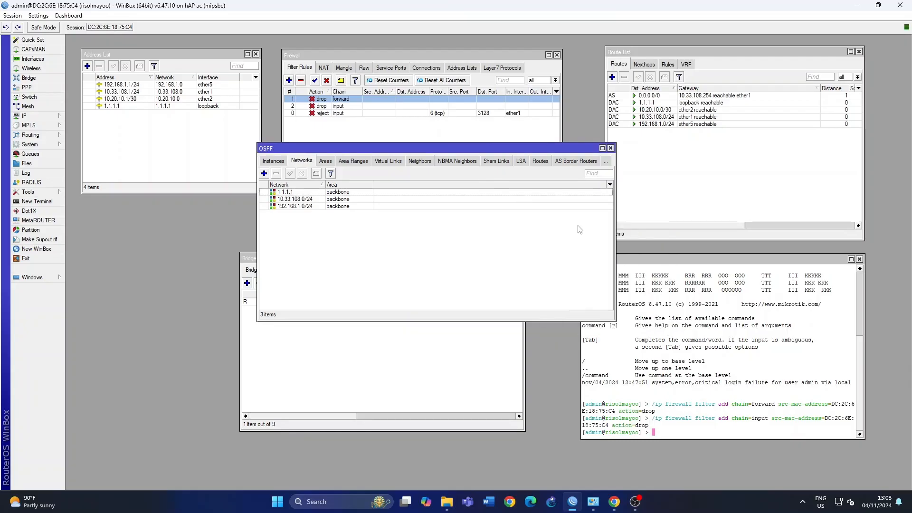
# While adding the OSPF network 10.20.88.0/30 in the backbone area, change the ether2 IP address to 10.20.88.1/30
pyautogui.click(264, 173)
pyautogui.write('10.20.88.0/30')
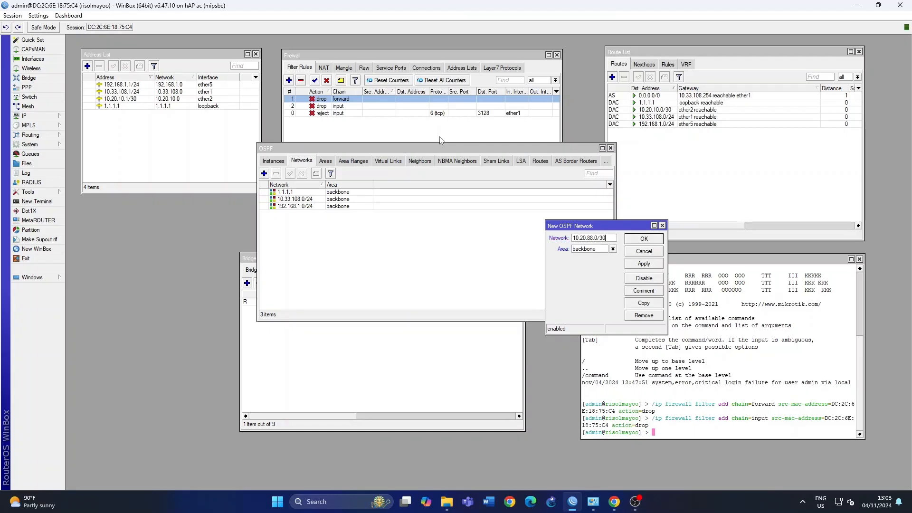
pyautogui.doubleClick(137, 98)
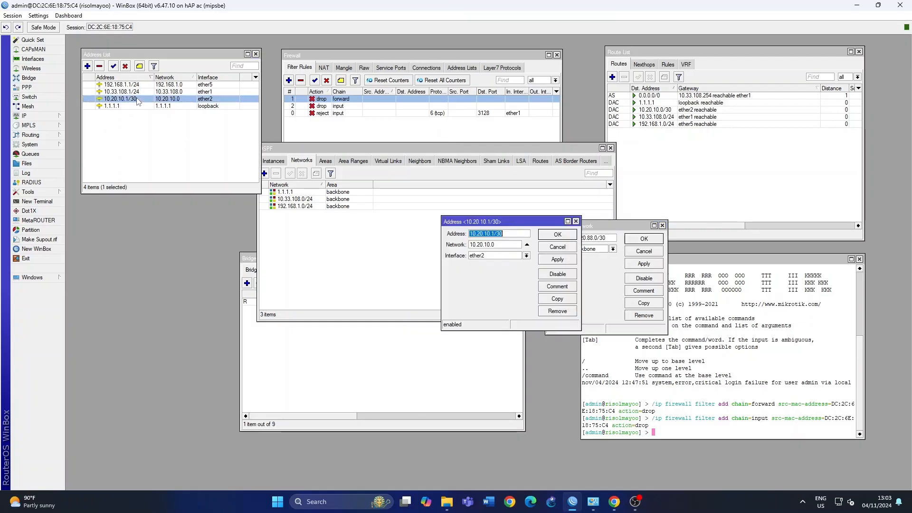
pyautogui.click(496, 233)
pyautogui.press('BackSpace')
pyautogui.press('BackSpace')
pyautogui.write('88')
pyautogui.click(558, 259)
pyautogui.click(558, 235)
pyautogui.click(645, 264)
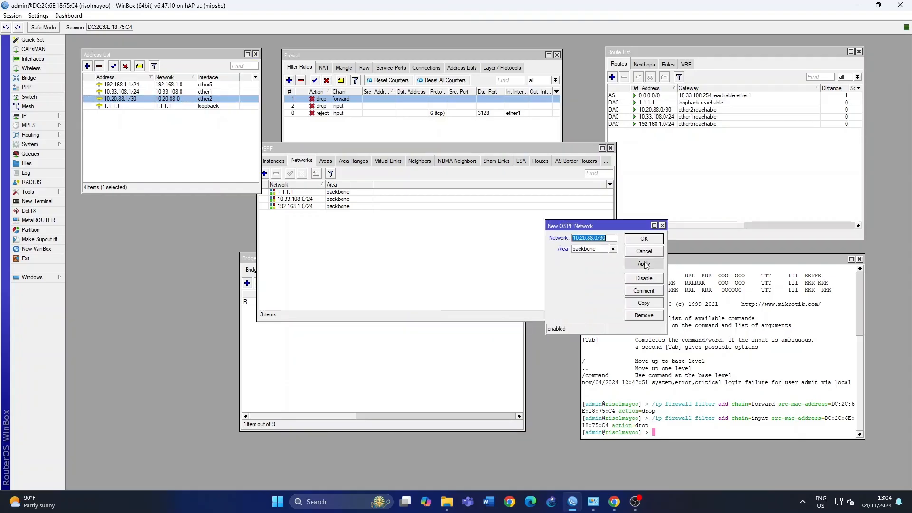
pyautogui.click(644, 238)
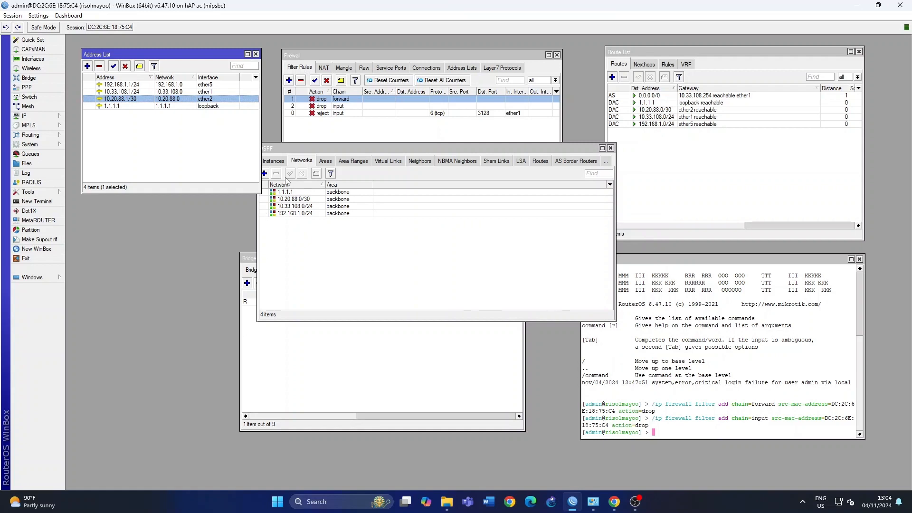
# Show the list of OSPF interfaces to check their states
pyautogui.moveTo(301, 148); pyautogui.dragTo(316, 148)
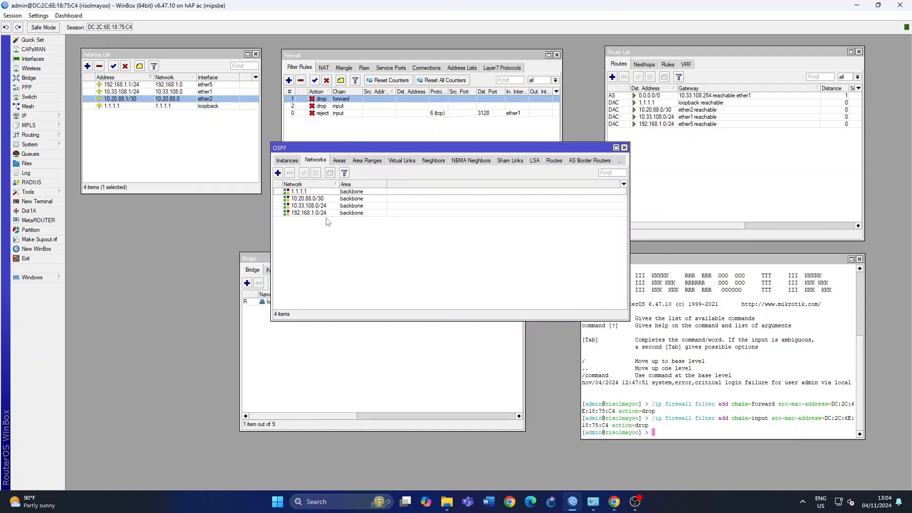
pyautogui.click(292, 163)
pyautogui.click(290, 160)
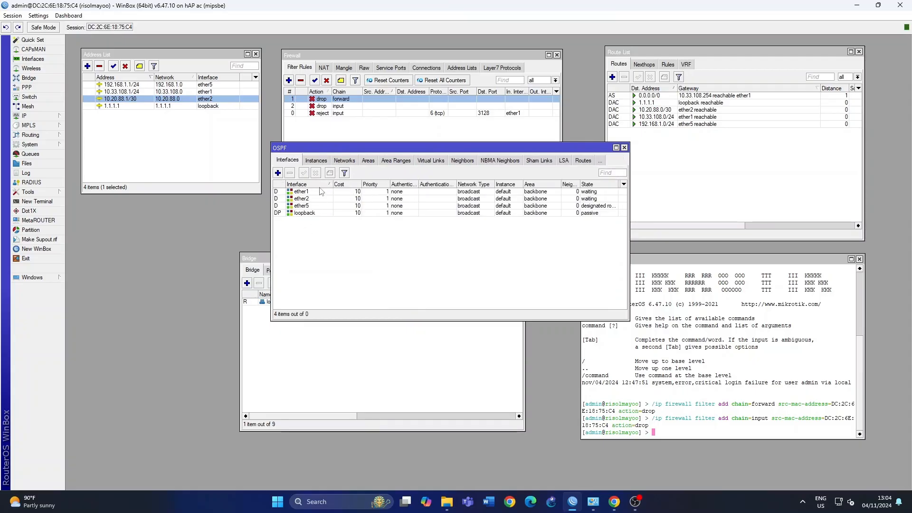
# Review the OSPF instances and interfaces and close the OSPF window
pyautogui.click(316, 161)
pyautogui.click(288, 160)
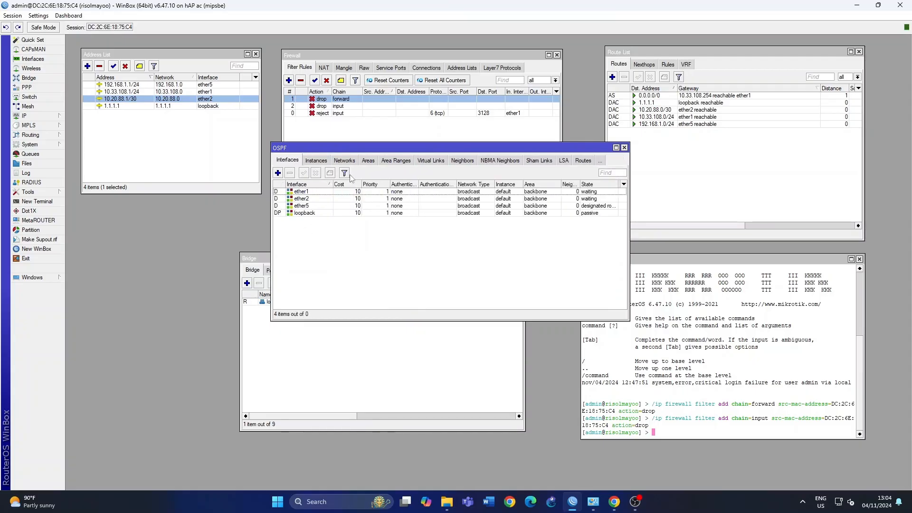
pyautogui.click(624, 147)
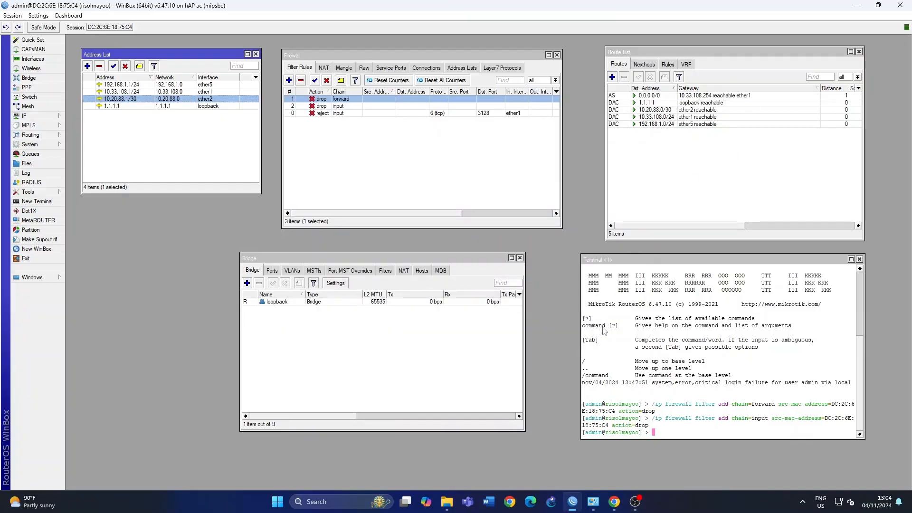
pyautogui.click(635, 501)
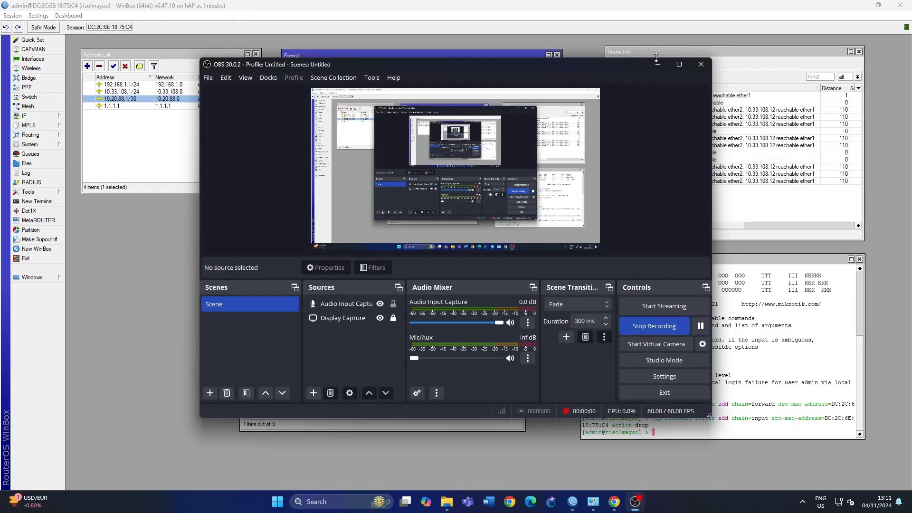
pyautogui.click(657, 63)
# Examine the routing table entry by entry, from the default route to the 192.168.12.0 network, to check the OSPF-learned routes
pyautogui.click(653, 96)
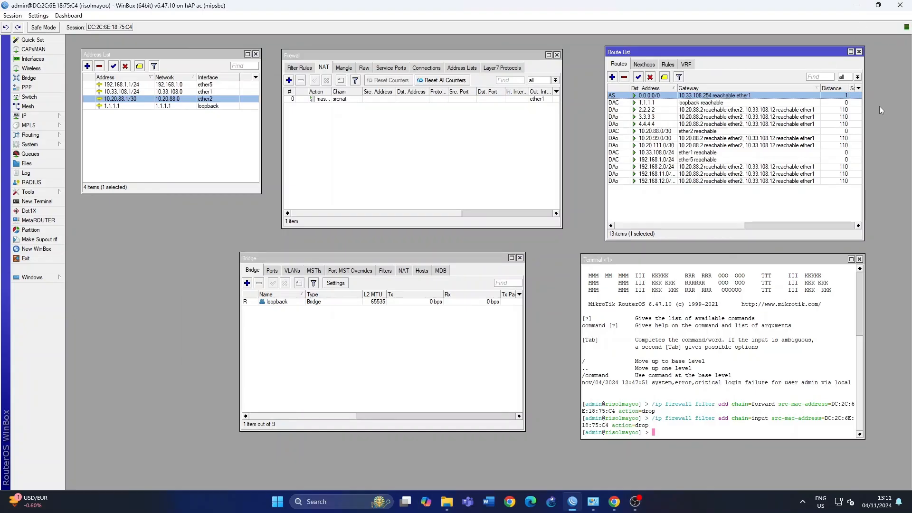
pyautogui.press('Down')
pyautogui.press('Down')
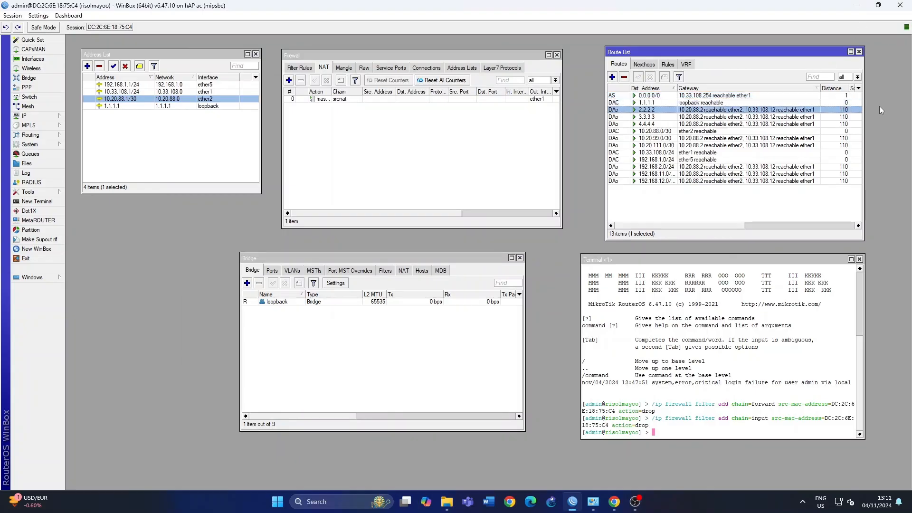
pyautogui.press('Down')
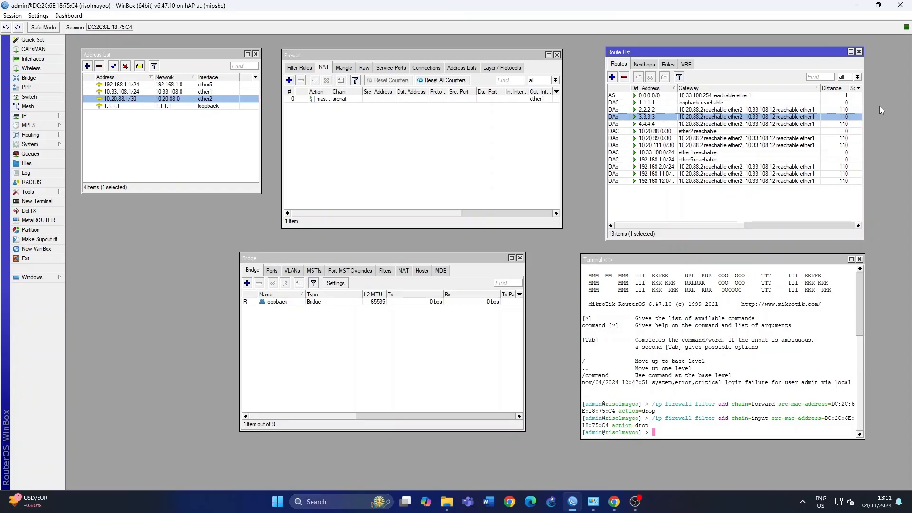
pyautogui.press('Down')
pyautogui.press('Down')
pyautogui.press('Down')
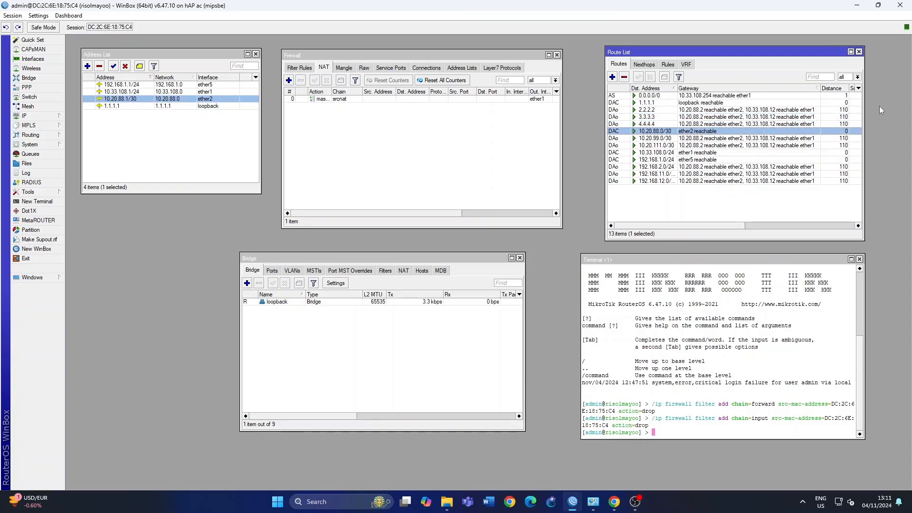
pyautogui.press('Down')
pyautogui.press('Down')
pyautogui.press('Down')
pyautogui.press('Down')
pyautogui.press('Down')
pyautogui.press('Down')
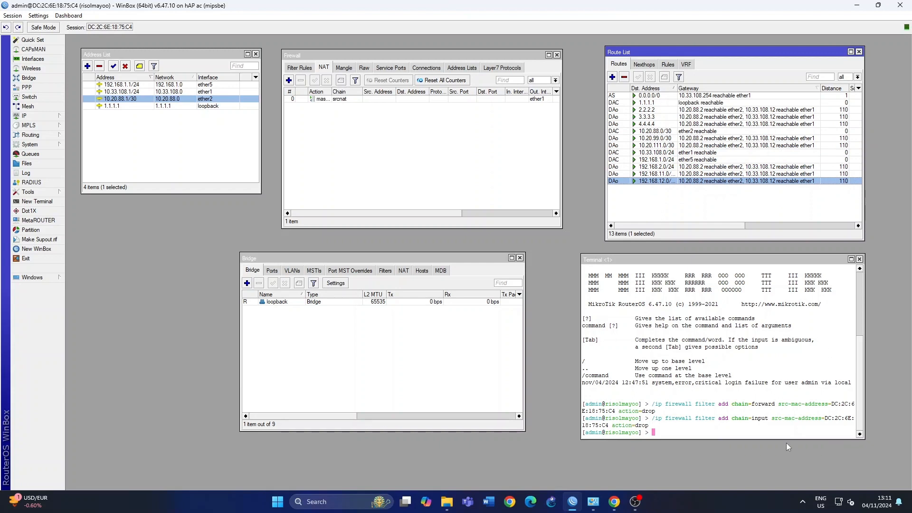
# Ping 10.20.88.2 from the router terminal and stop it after several packets
pyautogui.click(697, 435)
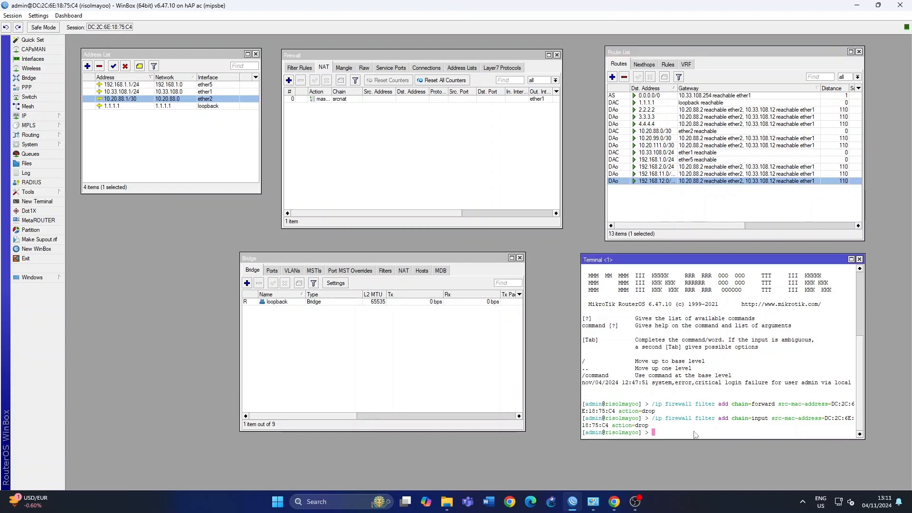
pyautogui.write('ping 10.20.88.2')
pyautogui.press('Return')
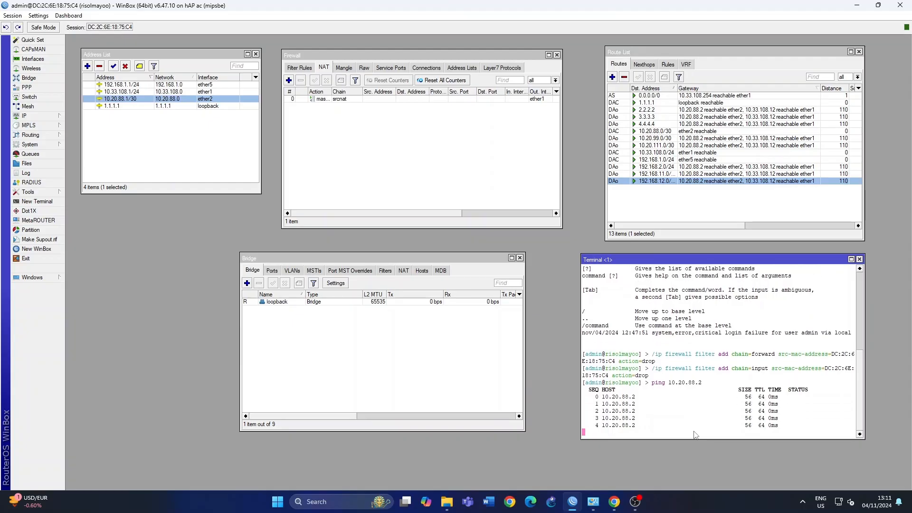
pyautogui.hotkey('ctrl', 'c')
# Ping 10.20.99.2 from the router terminal and stop it after several packets
pyautogui.press('Up')
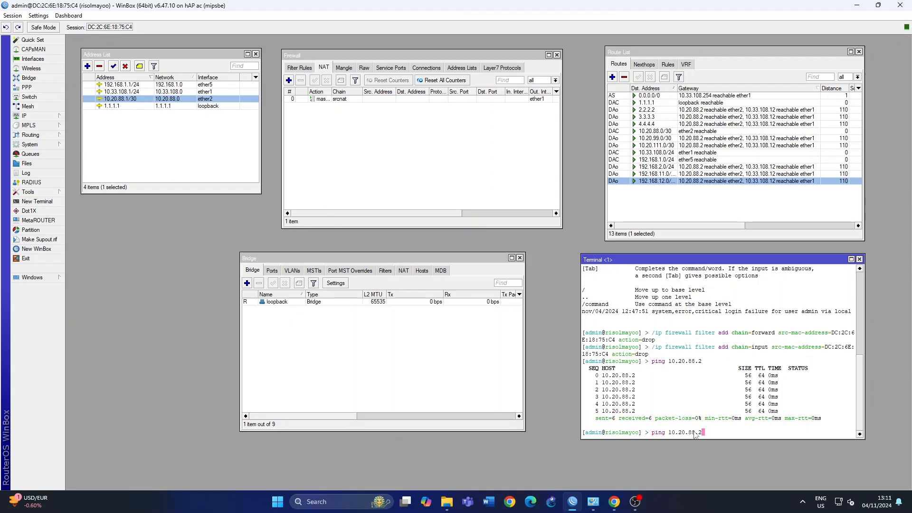
pyautogui.press('BackSpace')
pyautogui.press('BackSpace')
pyautogui.write('99.2')
pyautogui.press('Return')
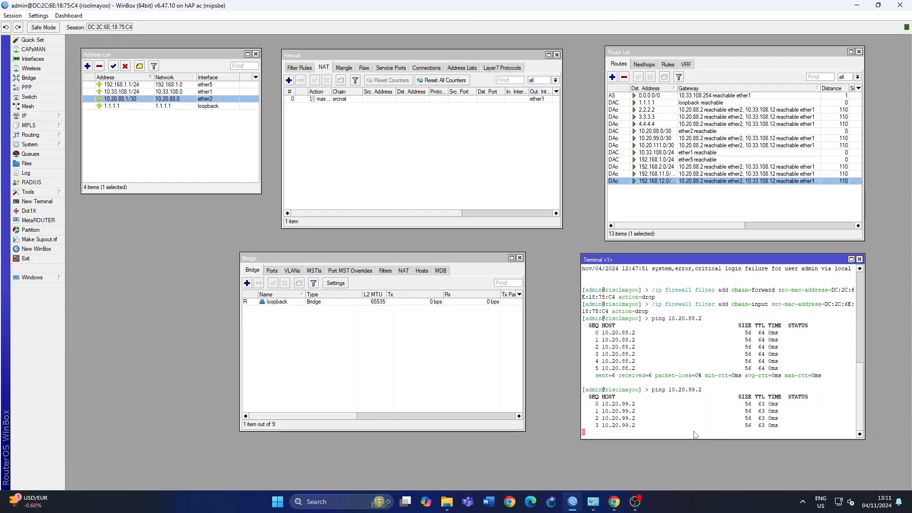
pyautogui.hotkey('ctrl', 'c')
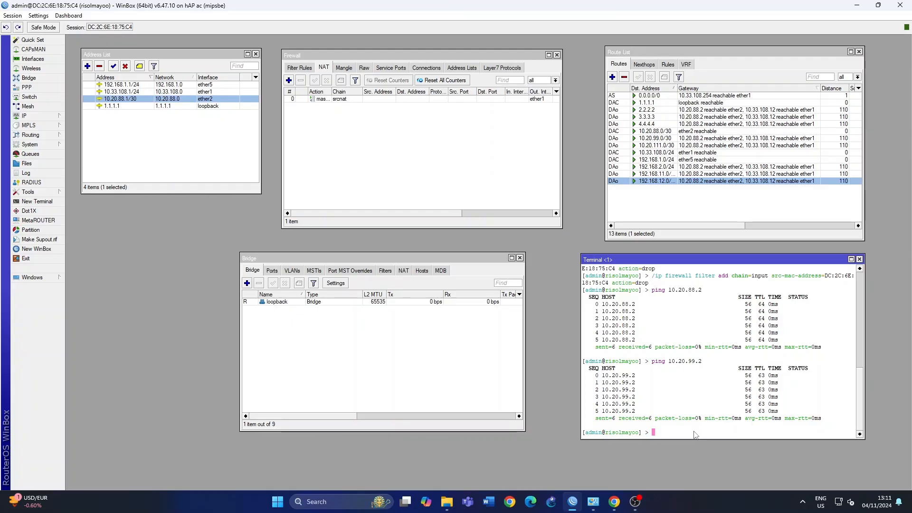
# Ping 10.20.111.2 from the router terminal to test the farther OSPF link
pyautogui.press('Up')
pyautogui.press('Left')
pyautogui.press('Left')
pyautogui.press('BackSpace')
pyautogui.press('BackSpace')
pyautogui.write('111')
pyautogui.press('Return')
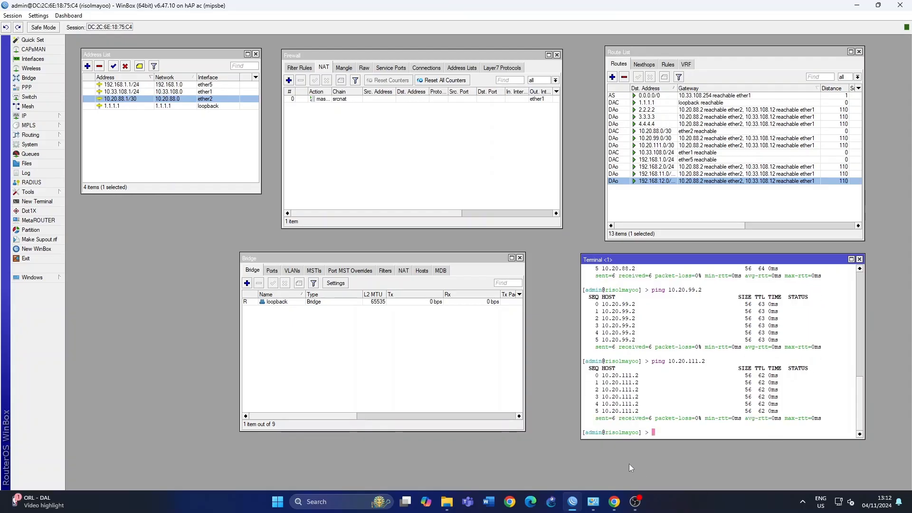
# Switch to a Windows Command Prompt and ping 192.168.2.2 from the PC
pyautogui.press('super+r')
pyautogui.press('Return')
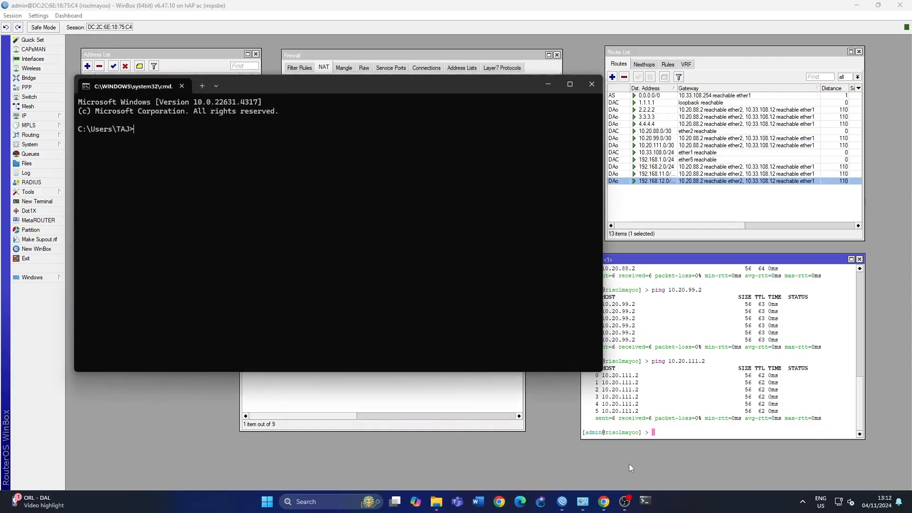
pyautogui.write('ping 192.168.2.2')
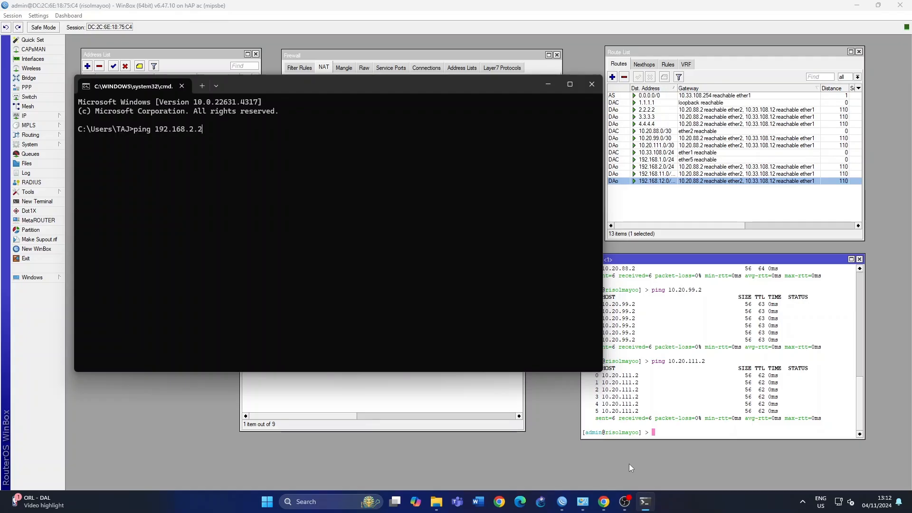
pyautogui.press('Return')
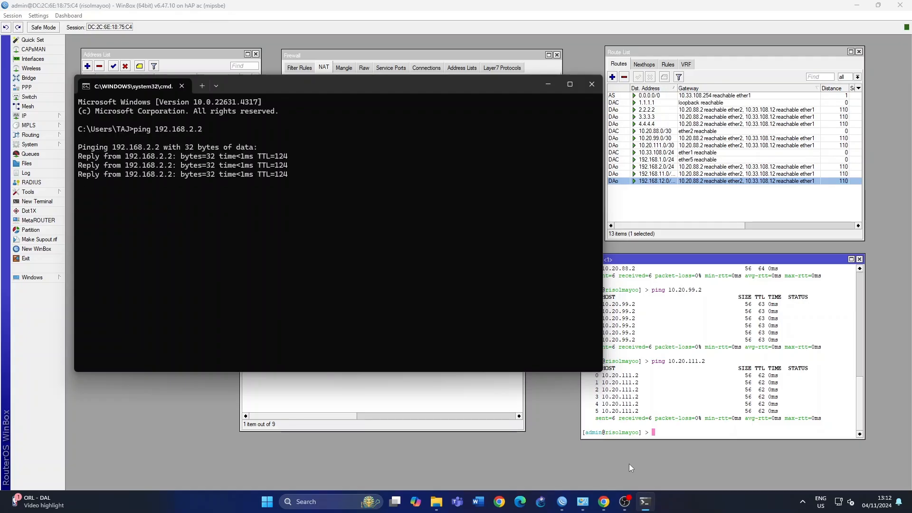
# Ping 192.168.11.2 from the Command Prompt
pyautogui.press('Up')
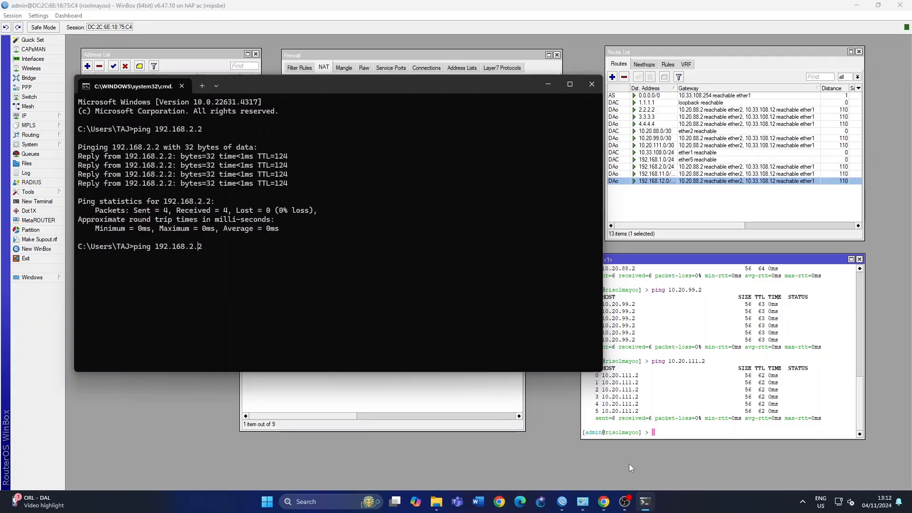
pyautogui.press('BackSpace')
pyautogui.write('11')
pyautogui.press('Return')
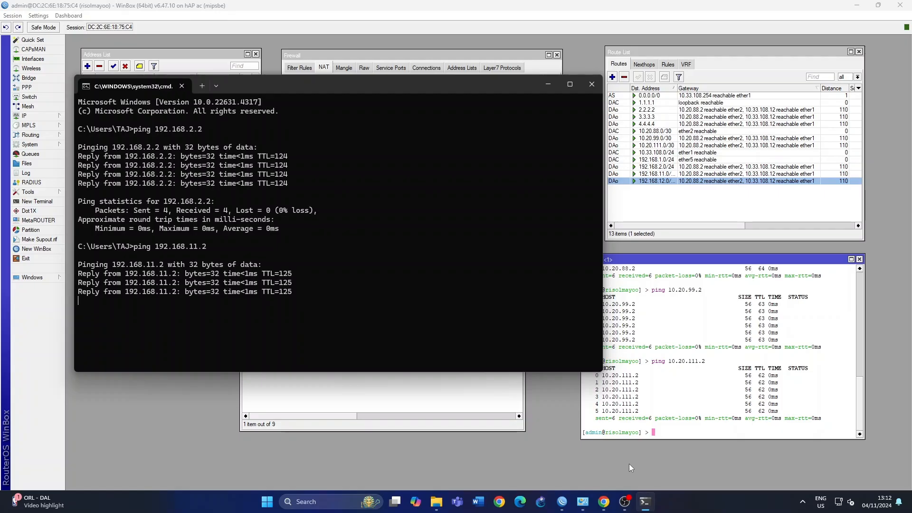
# Ping 192.168.12.2 from the Command Prompt and minimise its window to return to WinBox
pyautogui.press('Up')
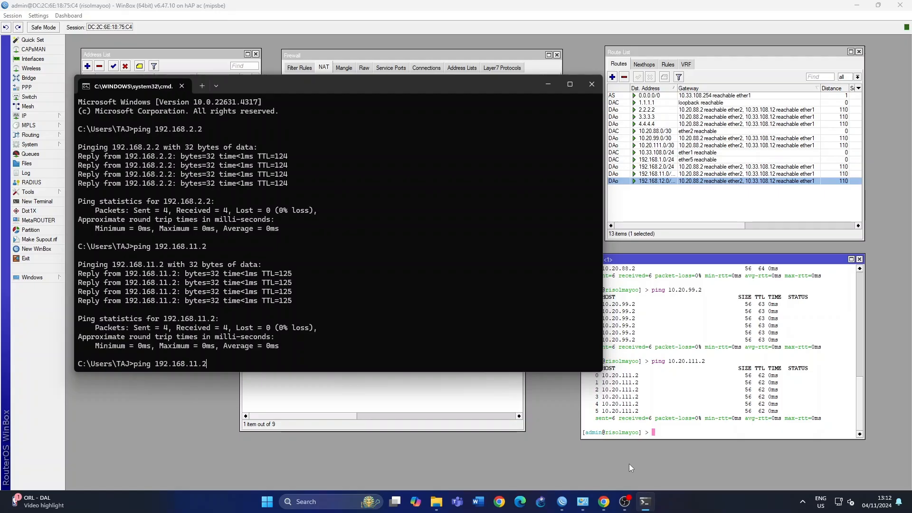
pyautogui.press('Left')
pyautogui.press('Left')
pyautogui.press('BackSpace')
pyautogui.write('2')
pyautogui.press('Return')
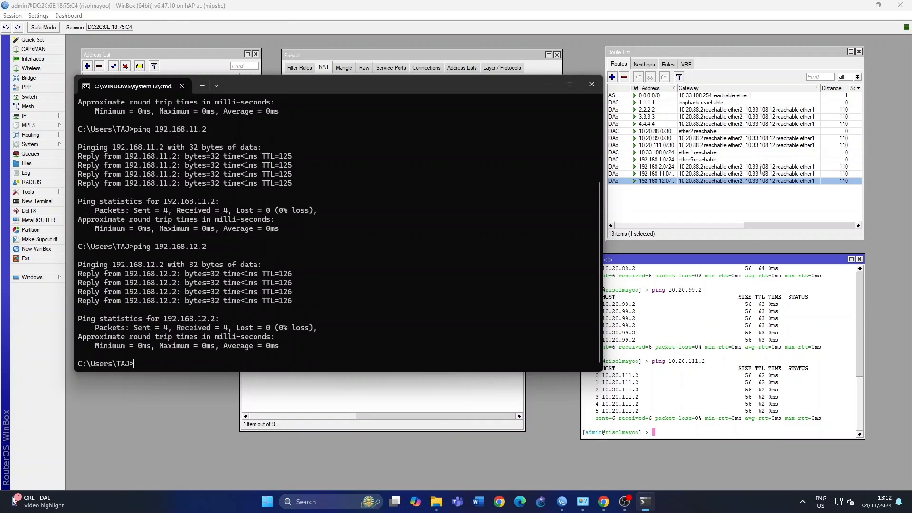
pyautogui.click(559, 86)
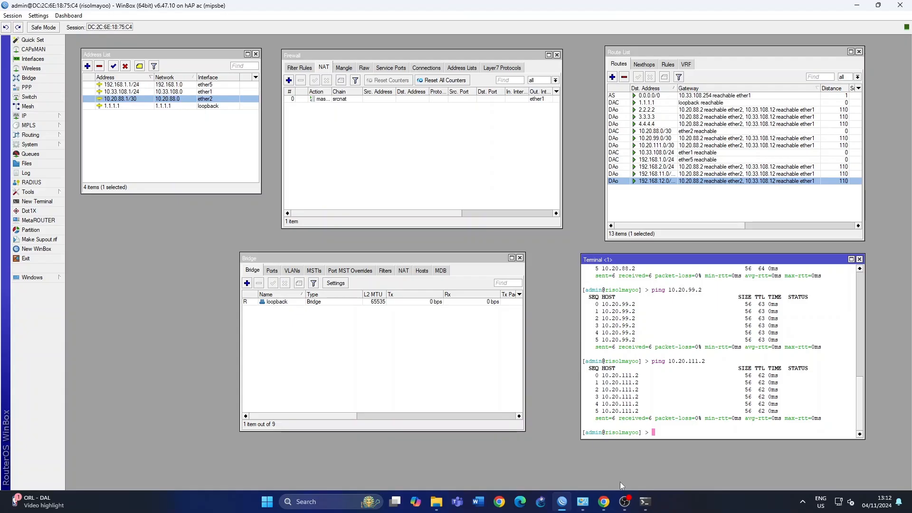
pyautogui.moveTo(625, 502)
pyautogui.click(622, 440)
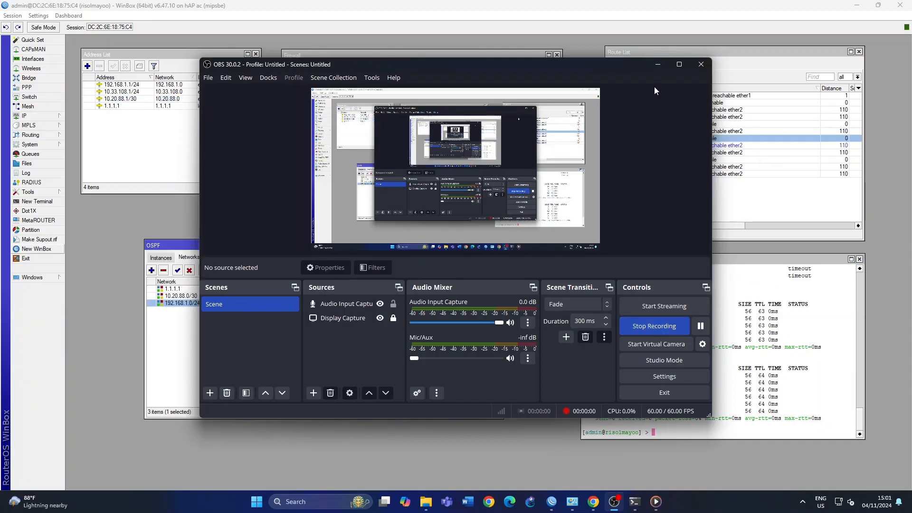
pyautogui.click(659, 64)
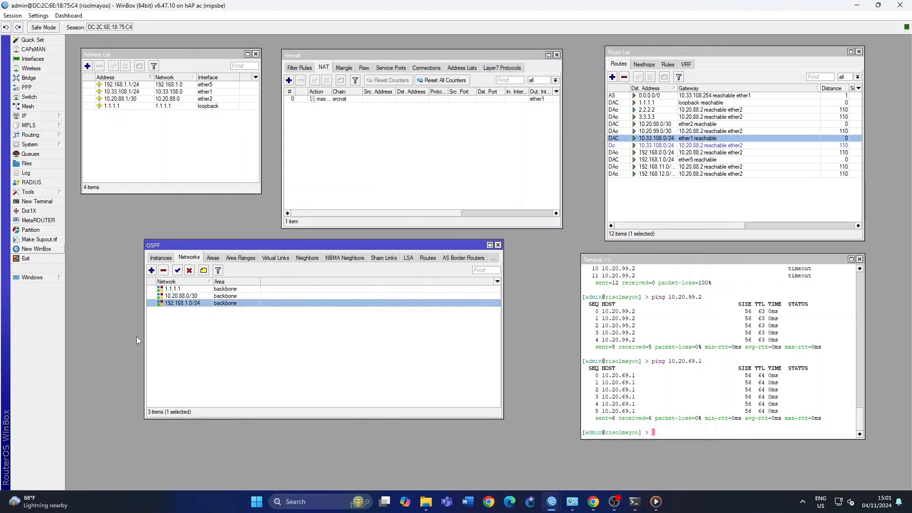
# Change the area of the OSPF network 1.1.1.1 to area1
pyautogui.doubleClick(192, 291)
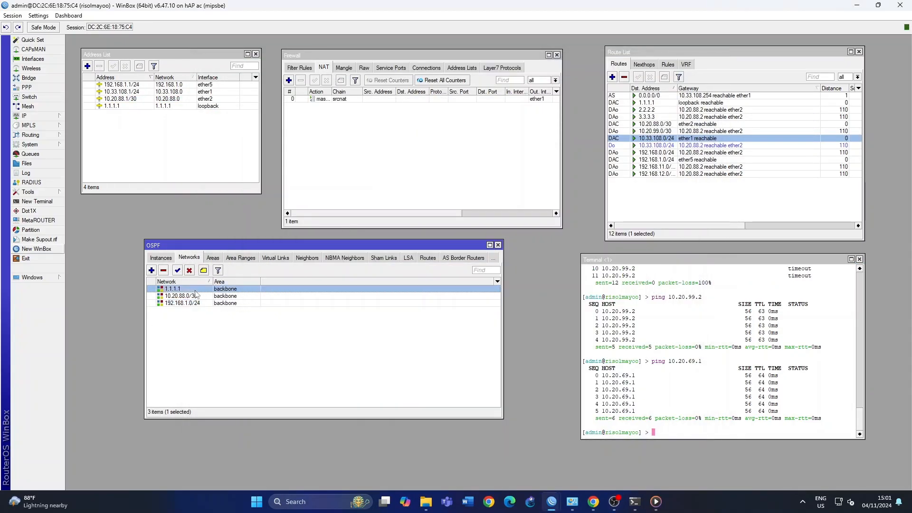
pyautogui.click(586, 249)
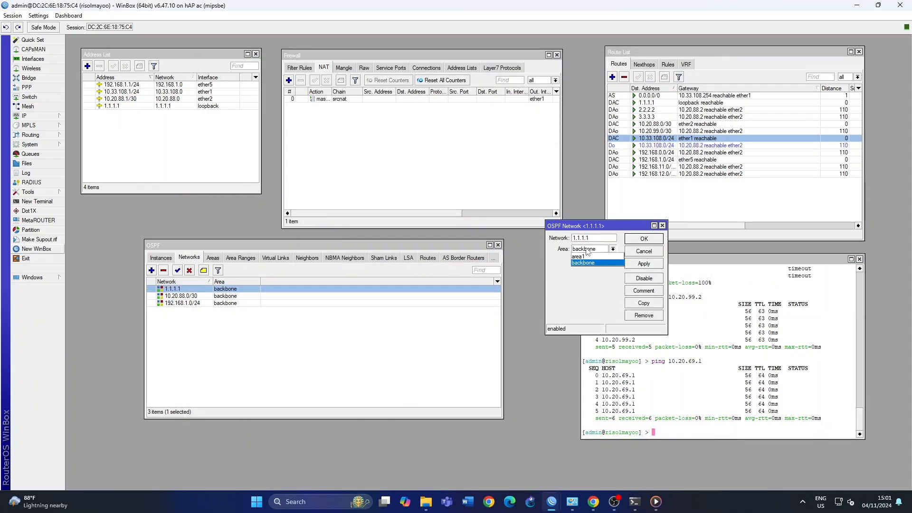
pyautogui.click(593, 256)
pyautogui.click(643, 266)
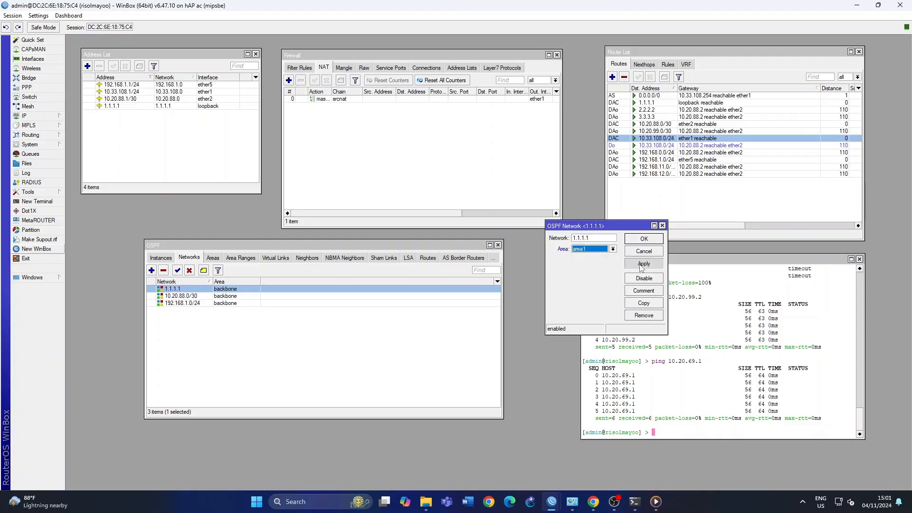
pyautogui.click(644, 239)
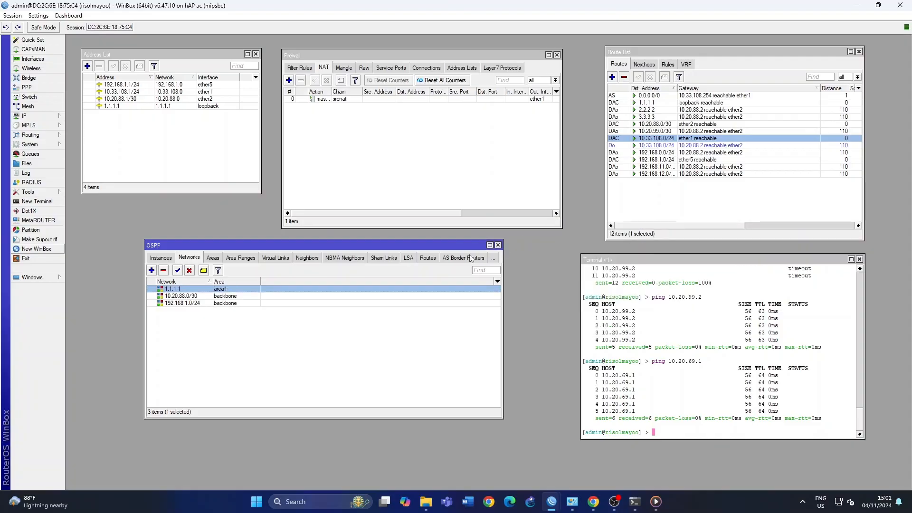
# Change the area of the OSPF network 10.20.88.0/30 to area1
pyautogui.click(188, 296)
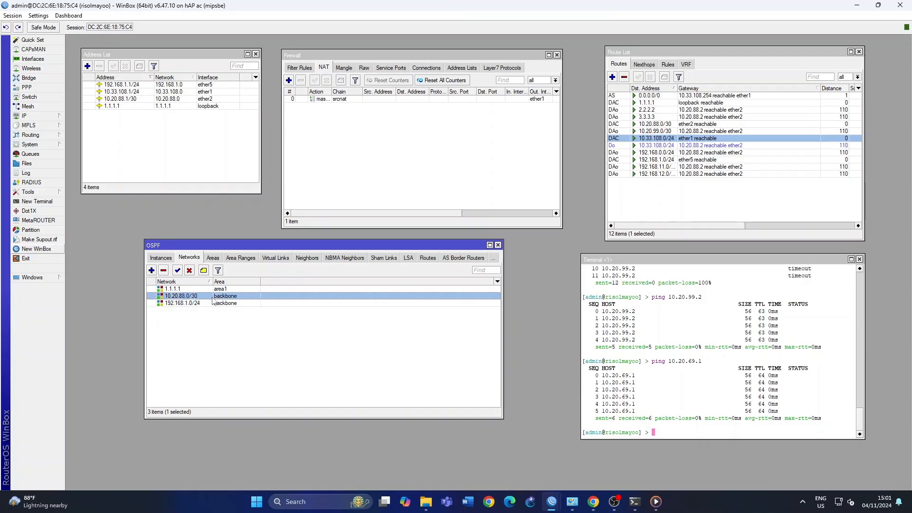
pyautogui.doubleClick(350, 300)
pyautogui.click(613, 249)
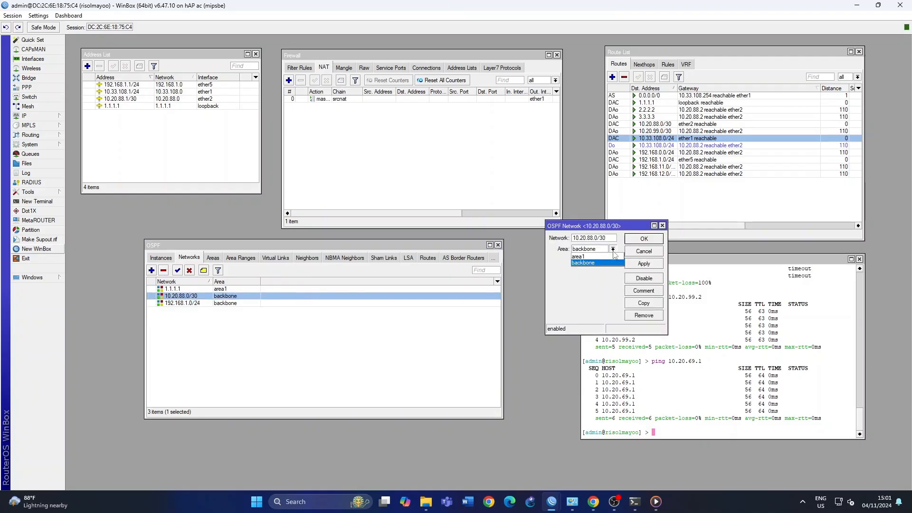
pyautogui.click(612, 257)
pyautogui.click(631, 265)
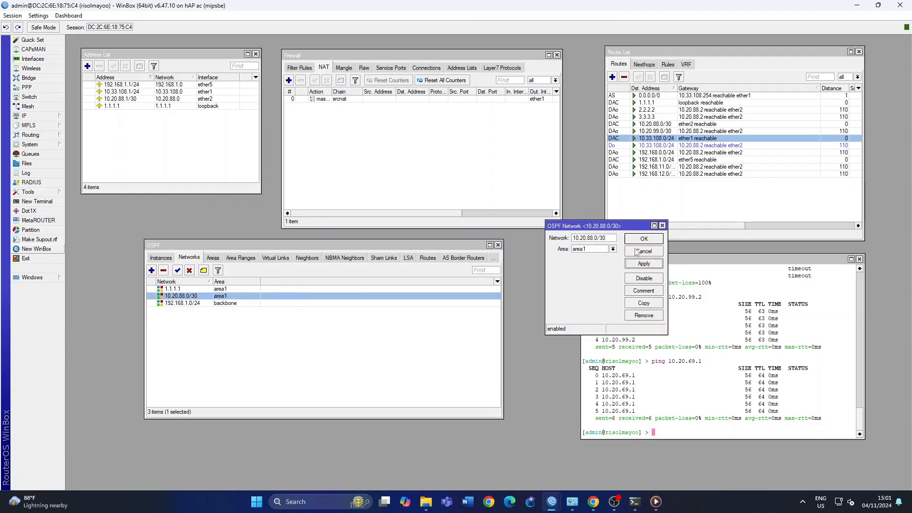
pyautogui.click(637, 242)
# Change the area of the OSPF network 192.168.1.0/24 to area1
pyautogui.click(190, 303)
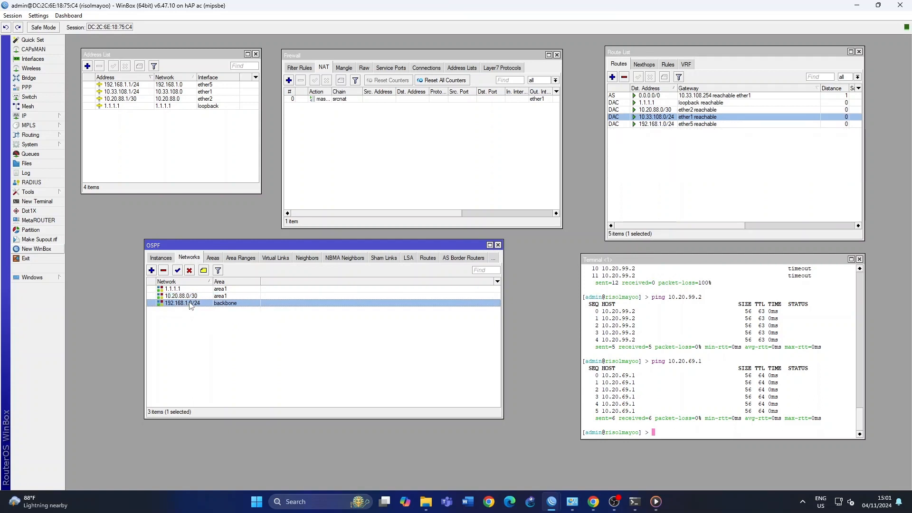
pyautogui.doubleClick(184, 304)
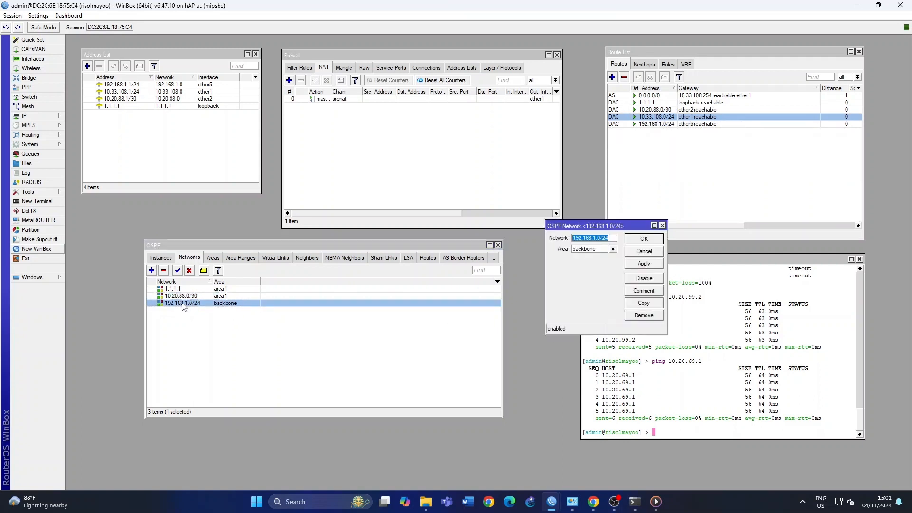
pyautogui.click(613, 249)
pyautogui.click(612, 257)
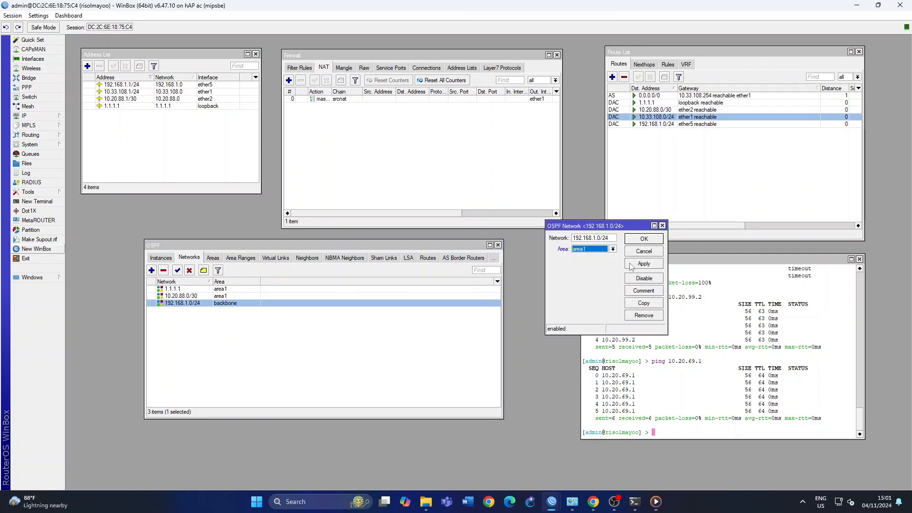
pyautogui.click(631, 265)
pyautogui.click(644, 242)
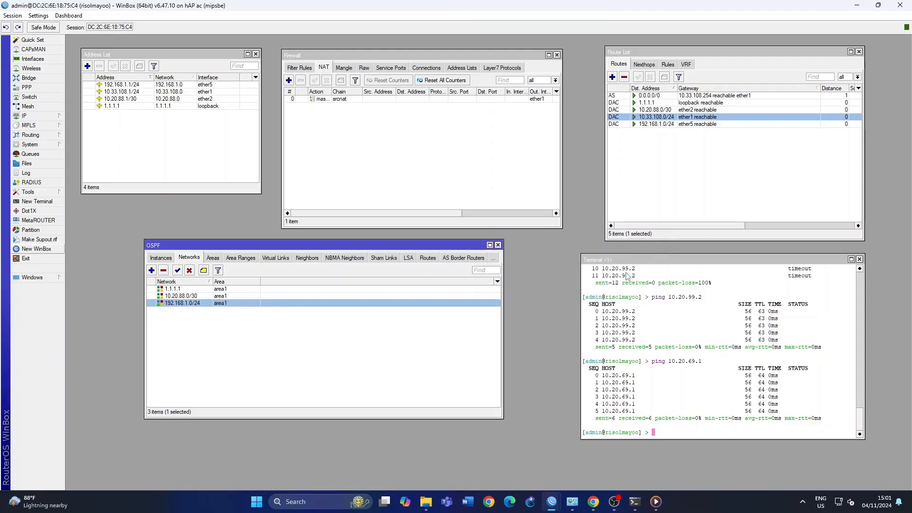
# Review the settings of area1 in the OSPF areas and close its properties
pyautogui.click(214, 258)
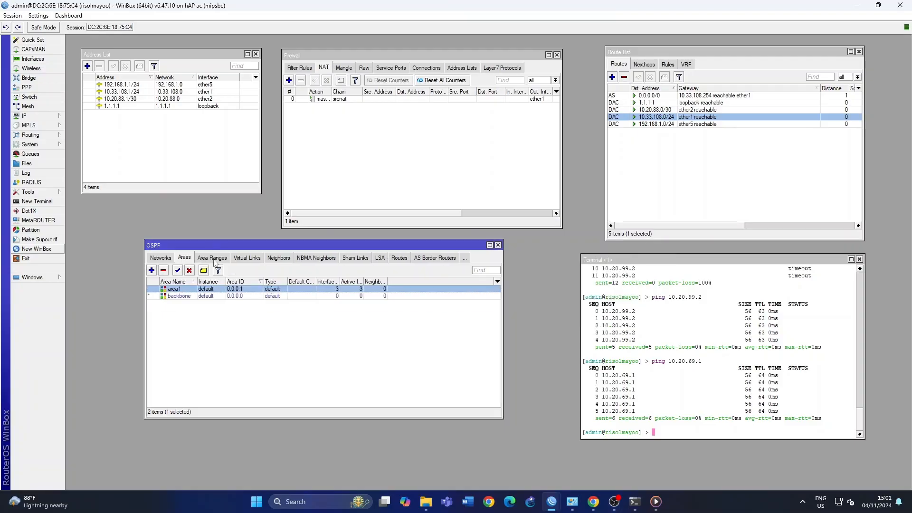
pyautogui.doubleClick(215, 290)
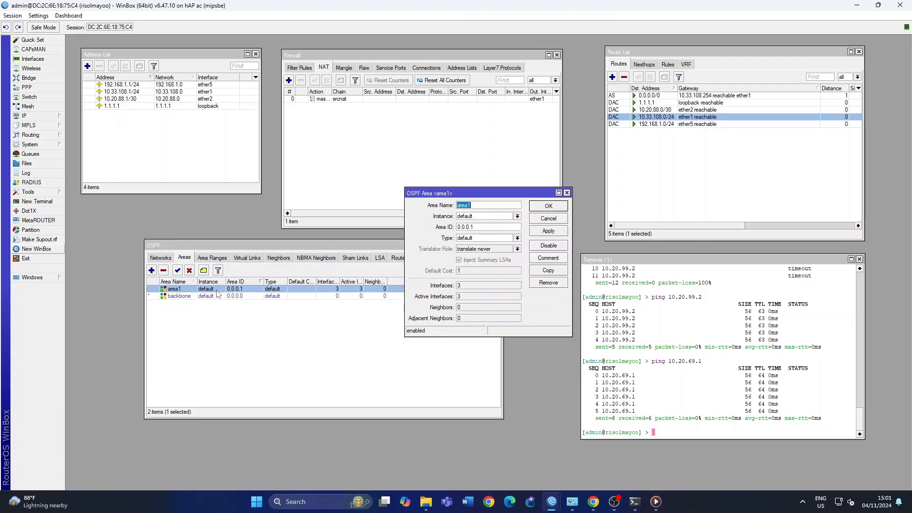
pyautogui.click(566, 205)
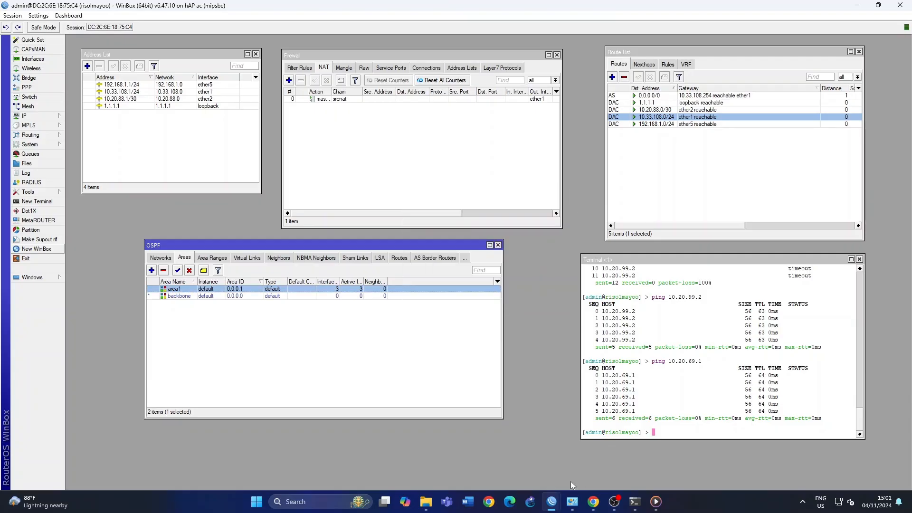
# Switch to the WinBox session for 10.33.108.12 and change the area of its OSPF network 10.20.88.0/30 to area1
pyautogui.moveTo(551, 509)
pyautogui.click(577, 457)
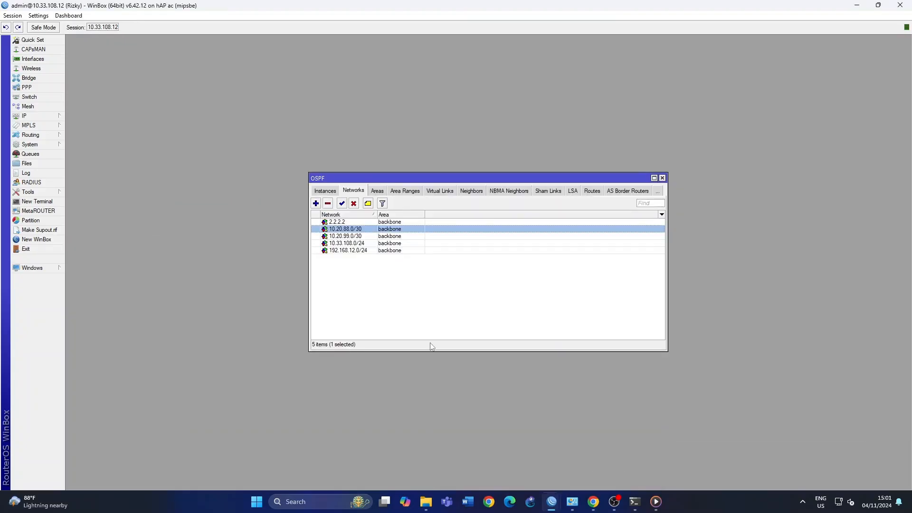
pyautogui.doubleClick(352, 234)
pyautogui.click(493, 234)
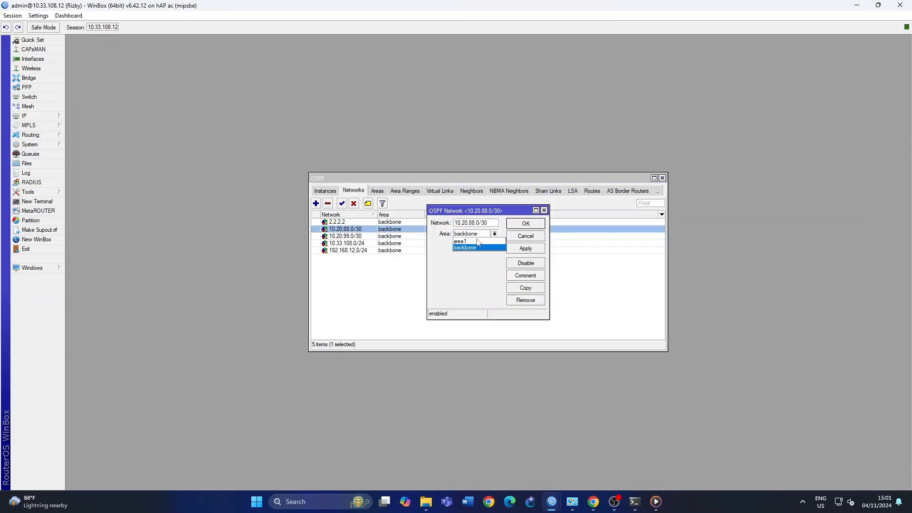
pyautogui.click(478, 242)
pyautogui.click(516, 252)
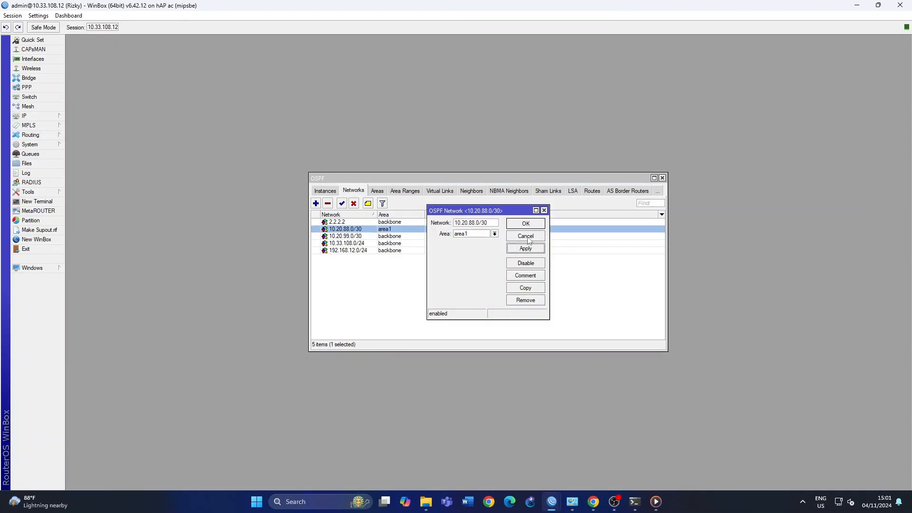
pyautogui.click(528, 223)
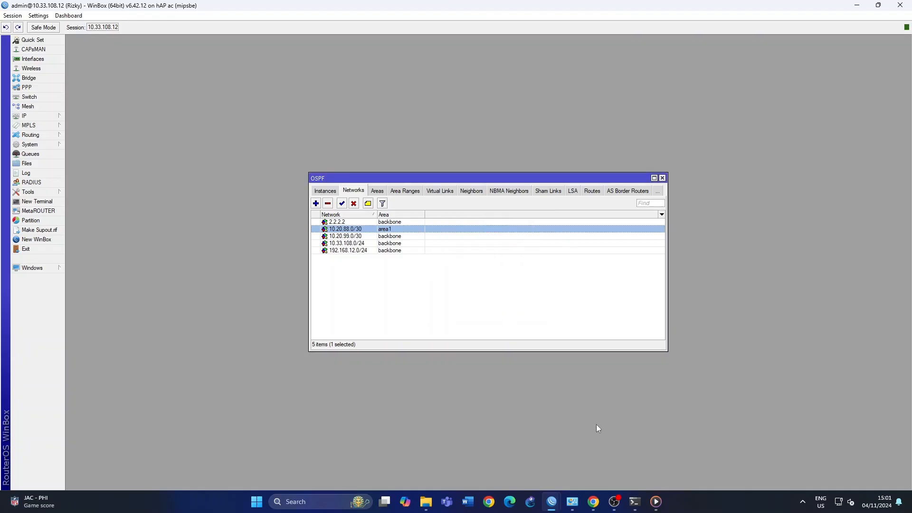
# Open the IP route list of 10.33.108.12 and arrange it and the OSPF window so neither overlaps
pyautogui.click(29, 116)
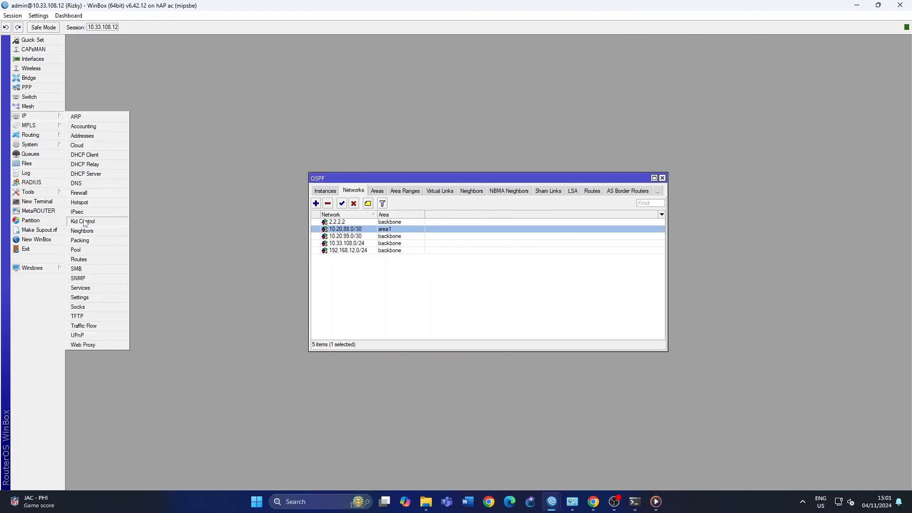
pyautogui.click(89, 259)
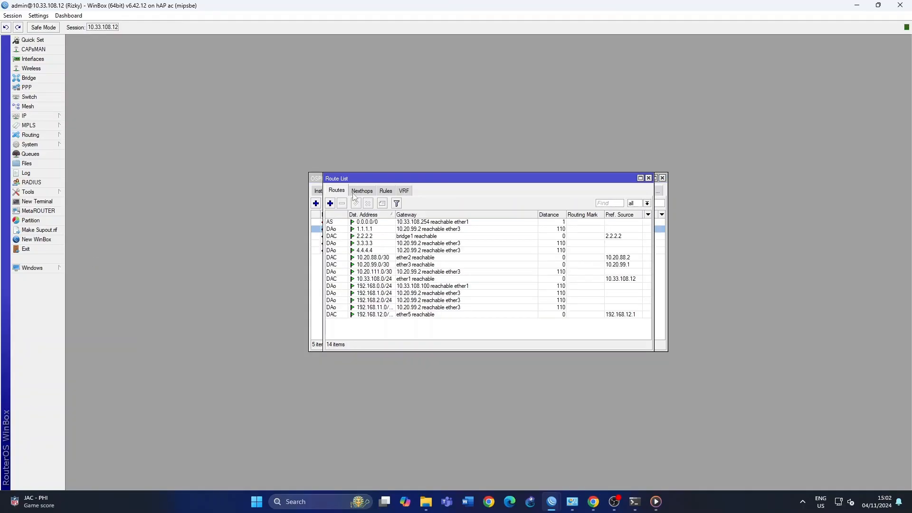
pyautogui.moveTo(404, 177); pyautogui.dragTo(184, 56)
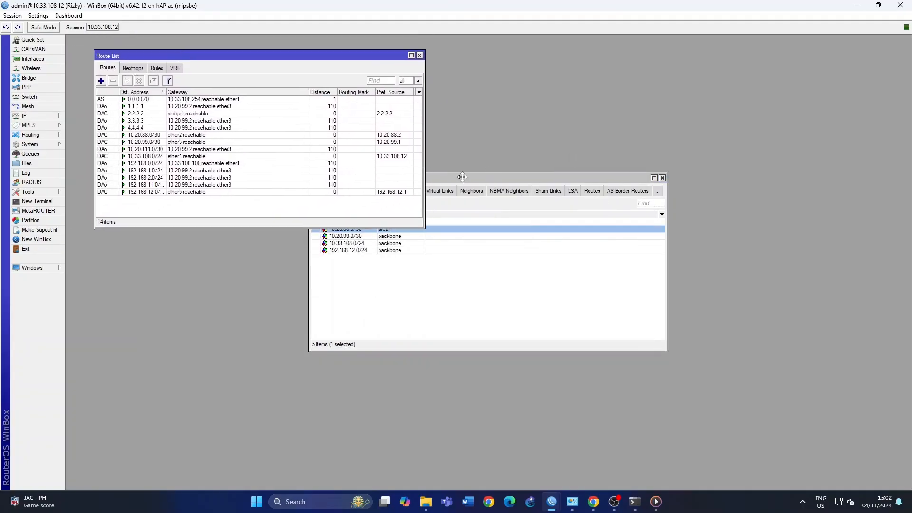
pyautogui.moveTo(491, 177); pyautogui.dragTo(676, 238)
# Return to the WinBox session of the v6.47.10 router and check its OSPF networks and route list
pyautogui.moveTo(594, 504)
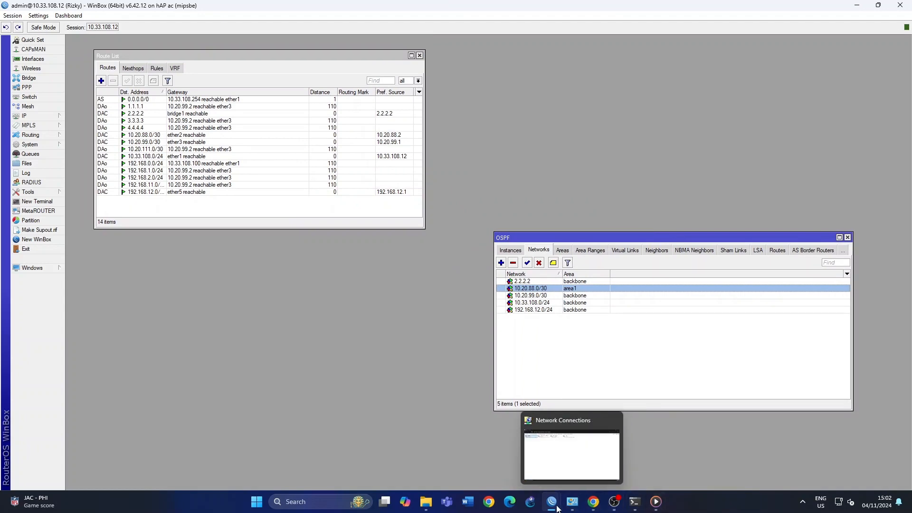
pyautogui.moveTo(552, 500)
pyautogui.click(526, 470)
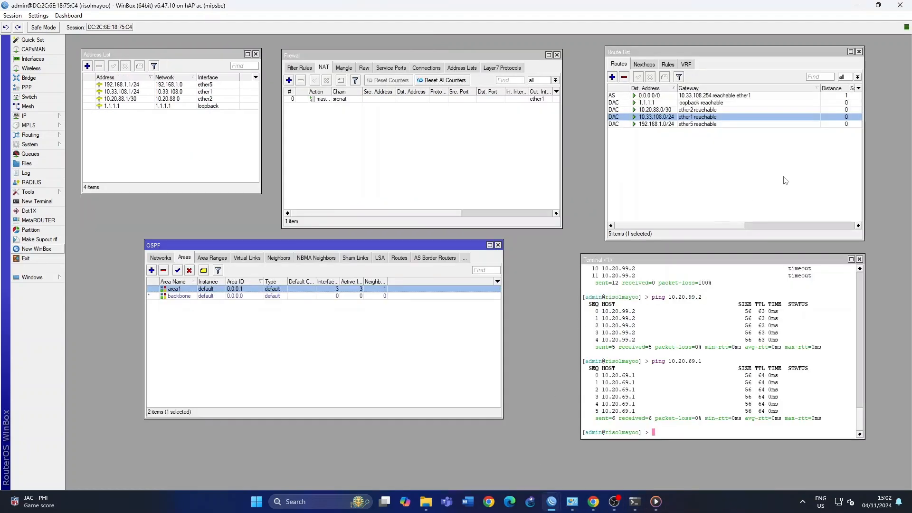
pyautogui.click(173, 258)
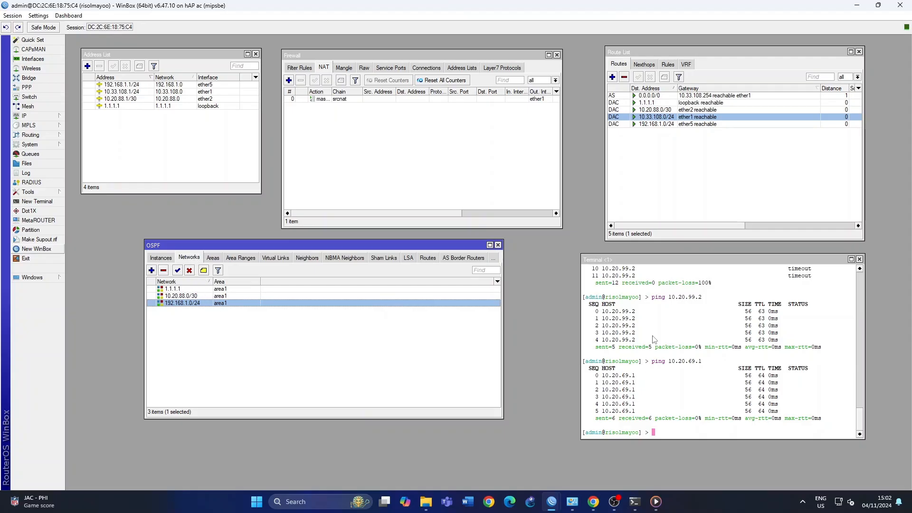
pyautogui.click(674, 166)
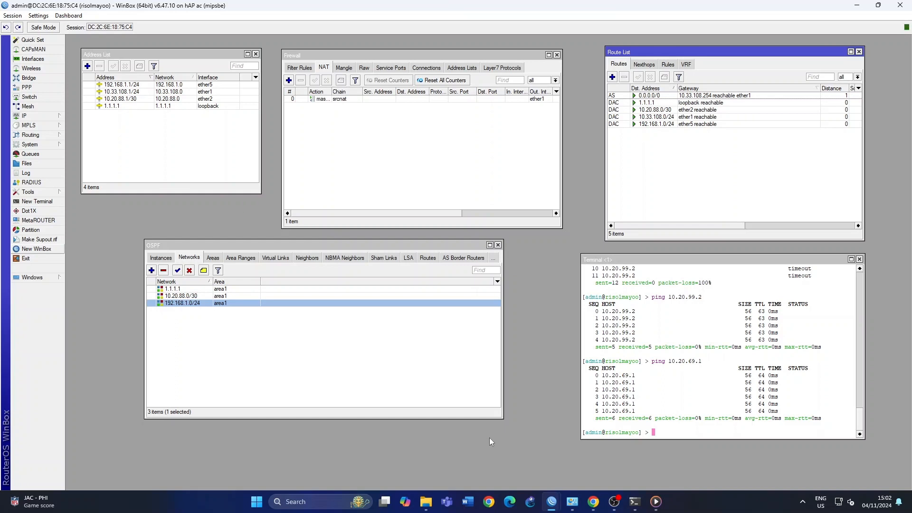
# Examine the OSPF routes in the 10.33.108.12 session and compare them with the v6.47.10 router's route list
pyautogui.moveTo(551, 502)
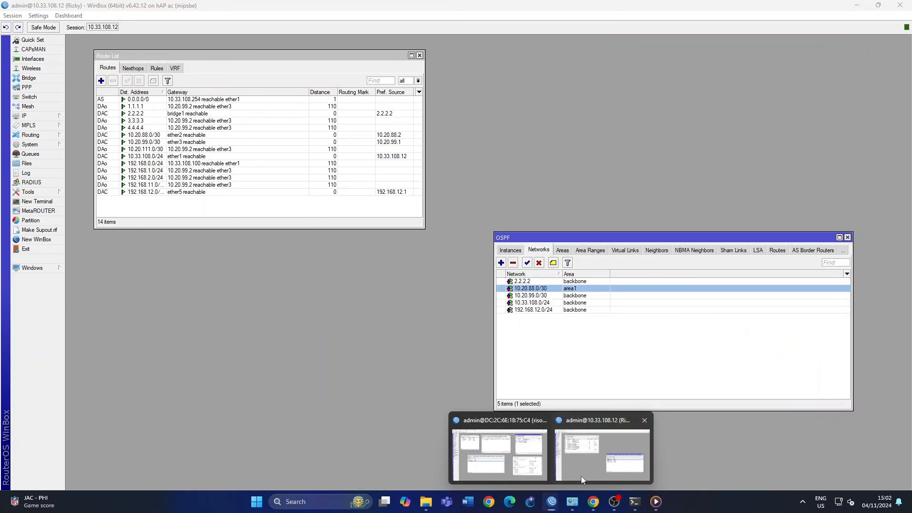
pyautogui.click(581, 476)
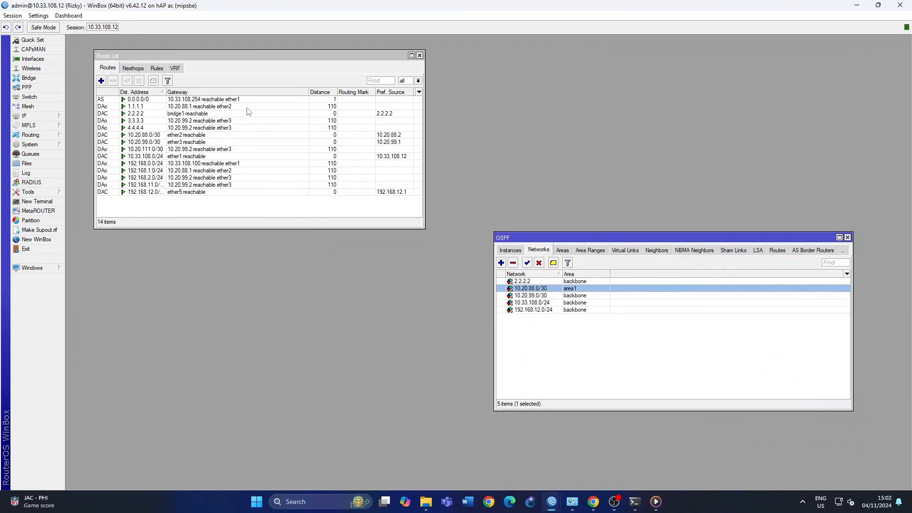
pyautogui.moveTo(588, 498)
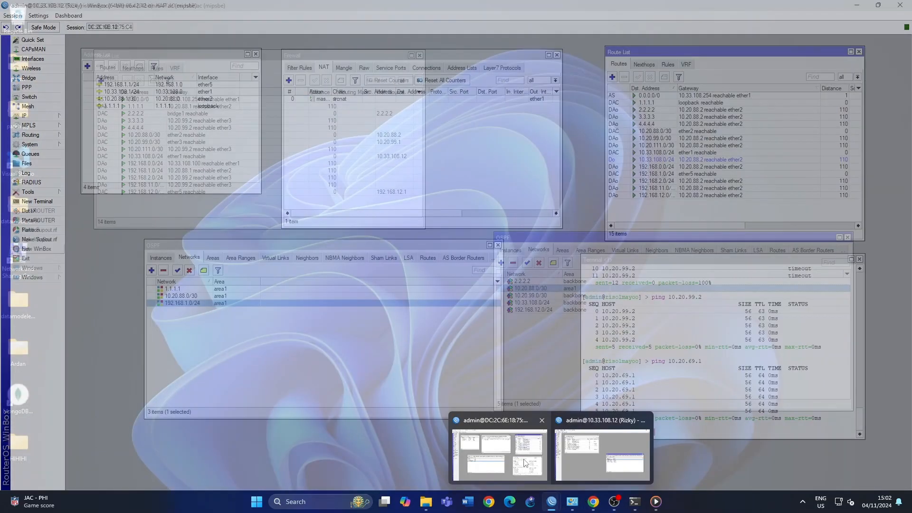
pyautogui.click(599, 461)
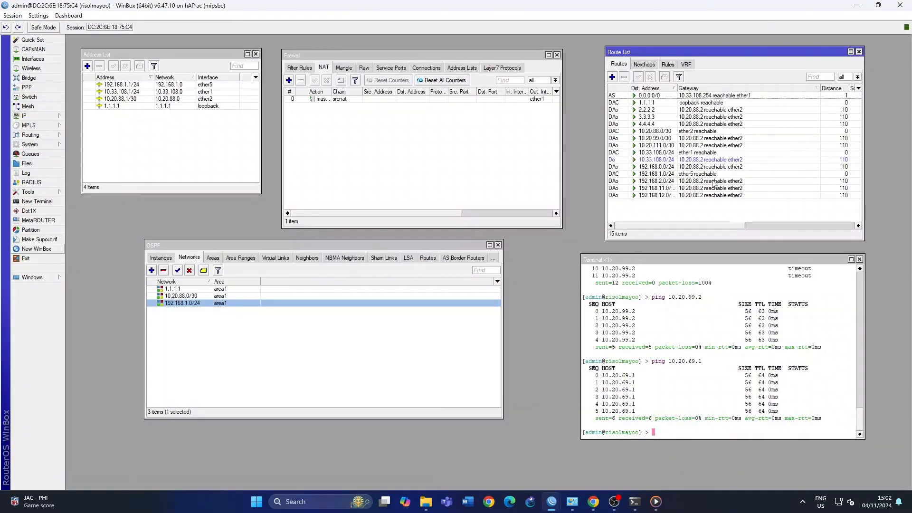
# Ping 10.20.111.2 from the router's terminal
pyautogui.click(675, 434)
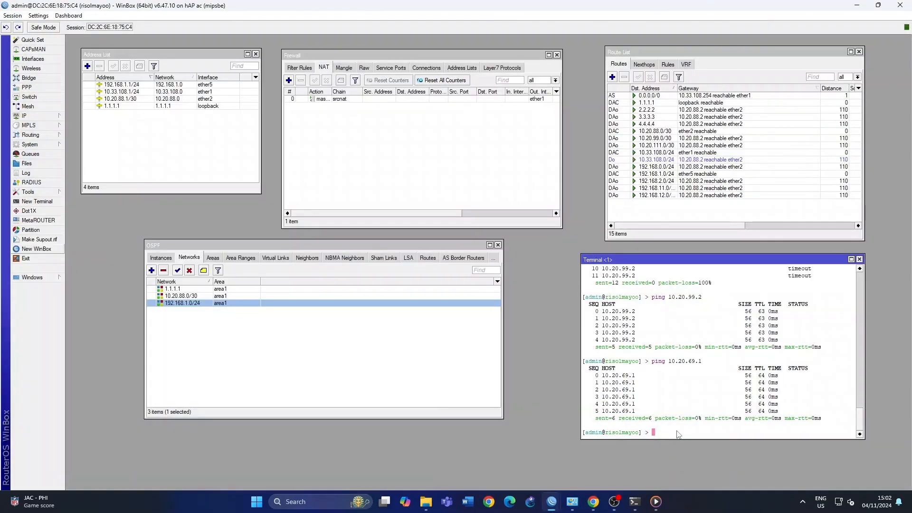
pyautogui.press('Up')
pyautogui.press('Up')
pyautogui.press('Return')
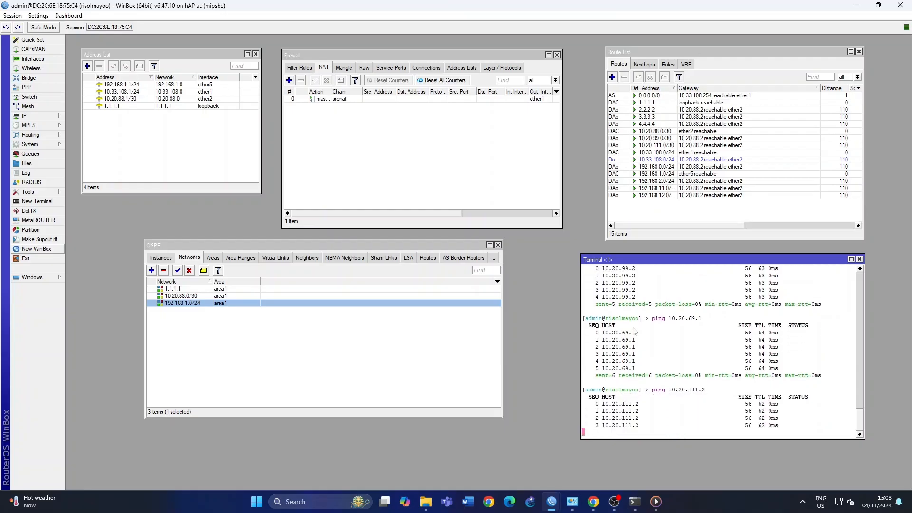
# Switch to the Command Prompt and ping 192.168.2.2
pyautogui.click(635, 502)
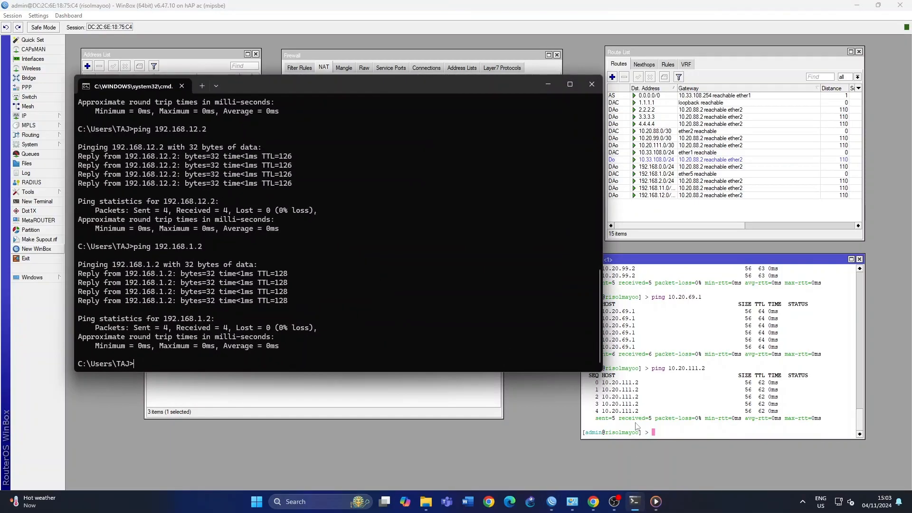
pyautogui.press('Up')
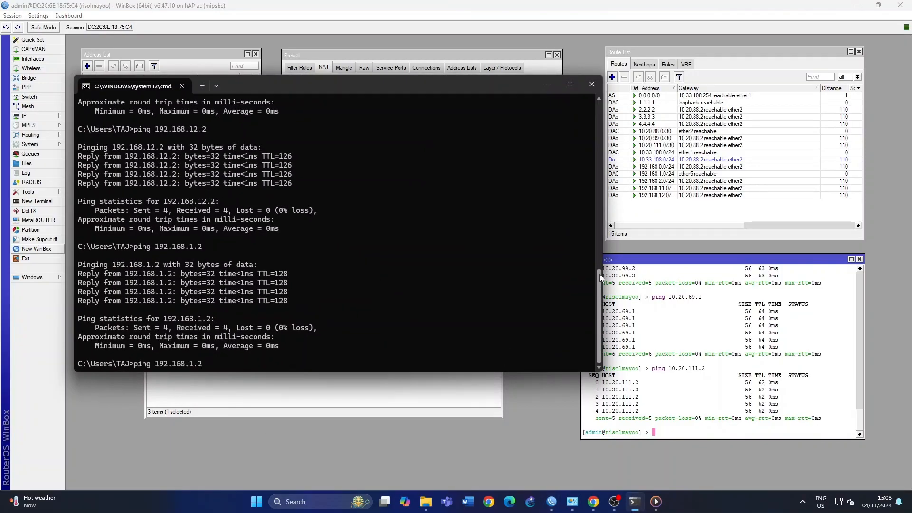
pyautogui.press('BackSpace')
pyautogui.press('BackSpace')
pyautogui.press('BackSpace')
pyautogui.write('2.2')
pyautogui.press('Return')
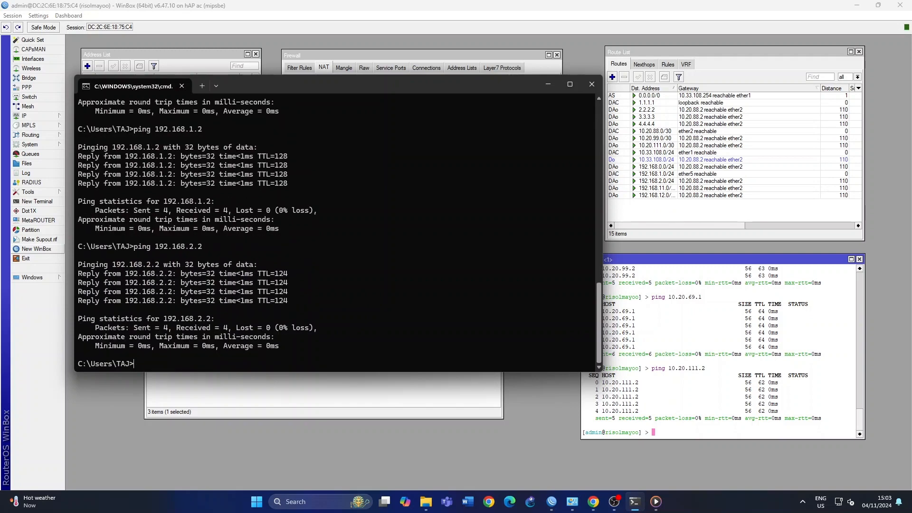
# Ping 10.20.111.2 from the Command Prompt
pyautogui.press('Up')
pyautogui.press('Up')
pyautogui.press('Down')
pyautogui.press('Up')
pyautogui.press('BackSpace')
pyautogui.press('BackSpace')
pyautogui.write('111')
pyautogui.press('Return')
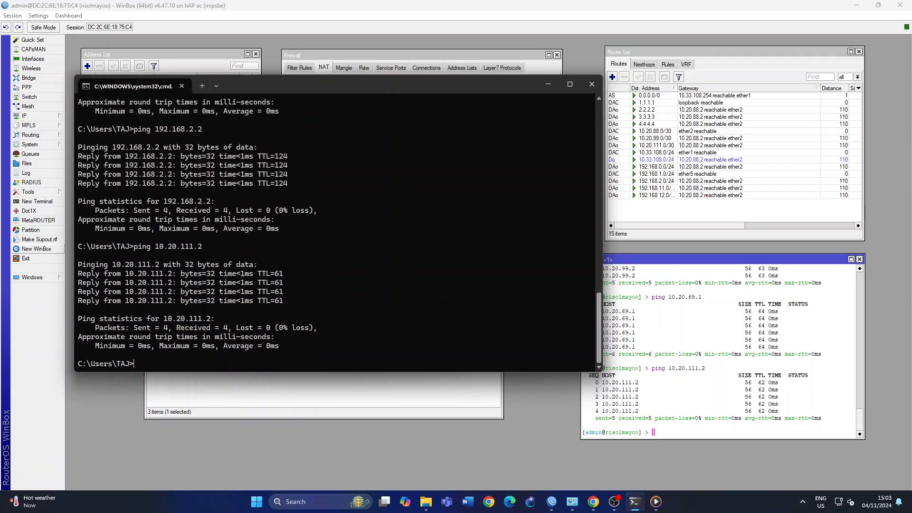
# Trace the route to 10.20.111.2 with tracert and minimise the Command Prompt to return to WinBox
pyautogui.write('tracert 10.20.111.2')
pyautogui.press('Return')
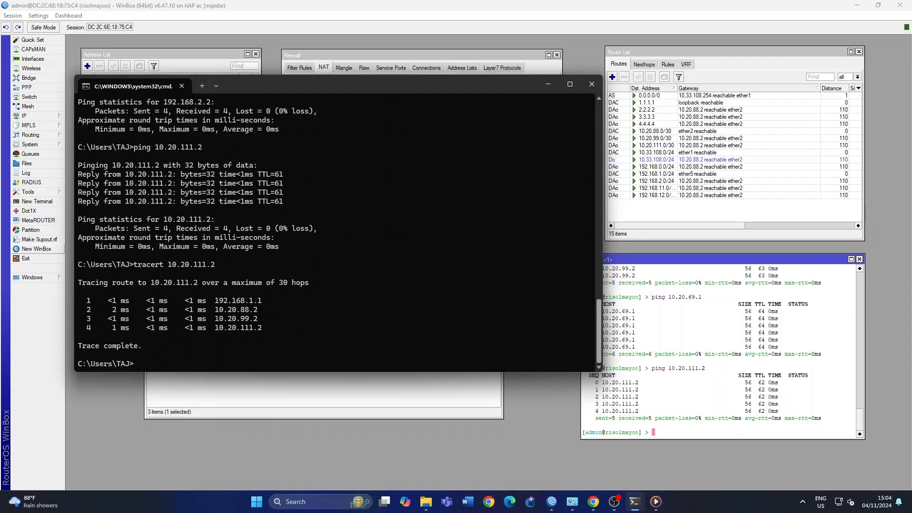
pyautogui.click(556, 84)
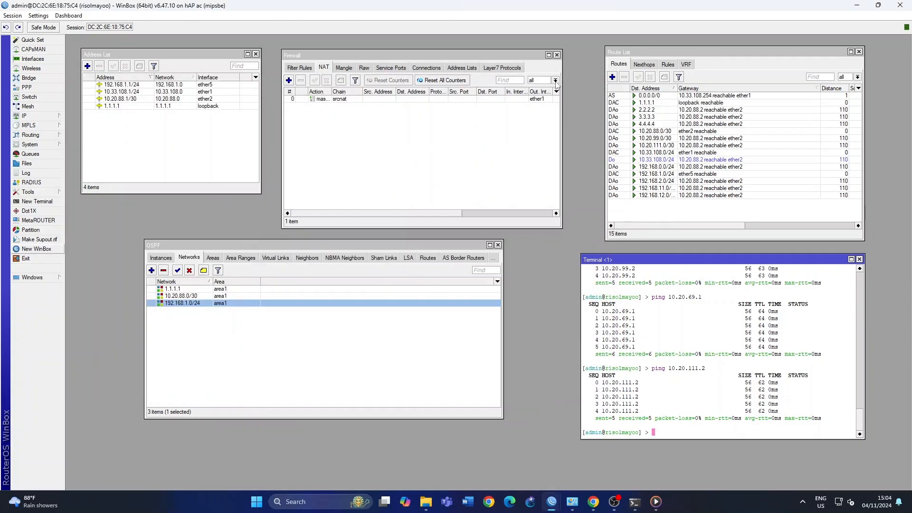
pyautogui.click(614, 502)
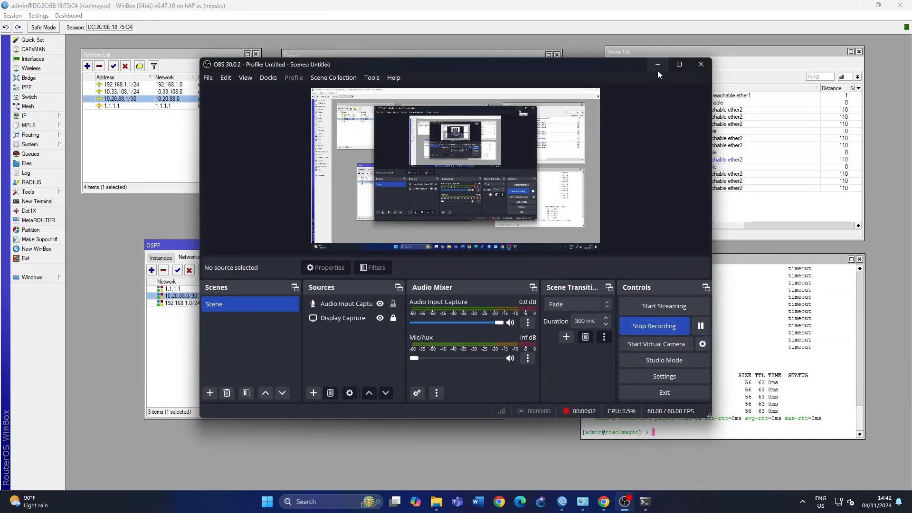
pyautogui.click(657, 70)
# Add the IP address 10.20.69.2/30 on interface ether3 to the address list
pyautogui.click(129, 162)
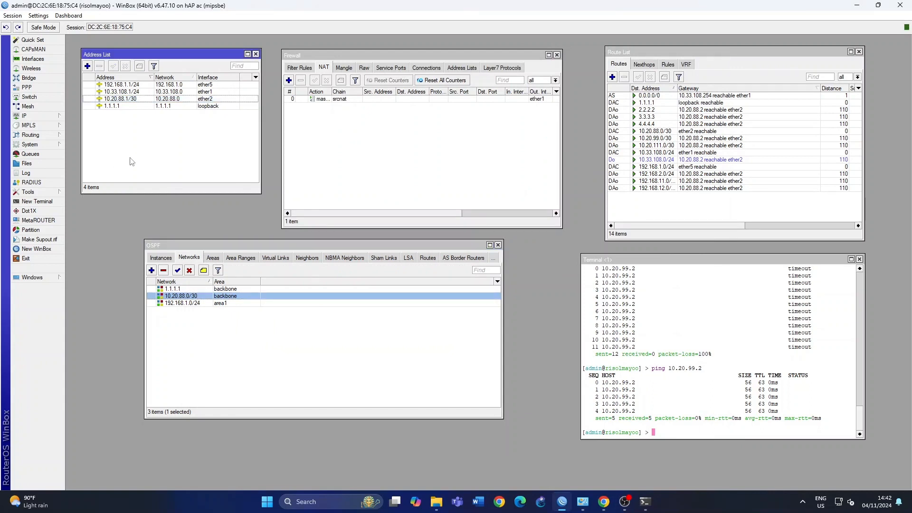
pyautogui.click(87, 66)
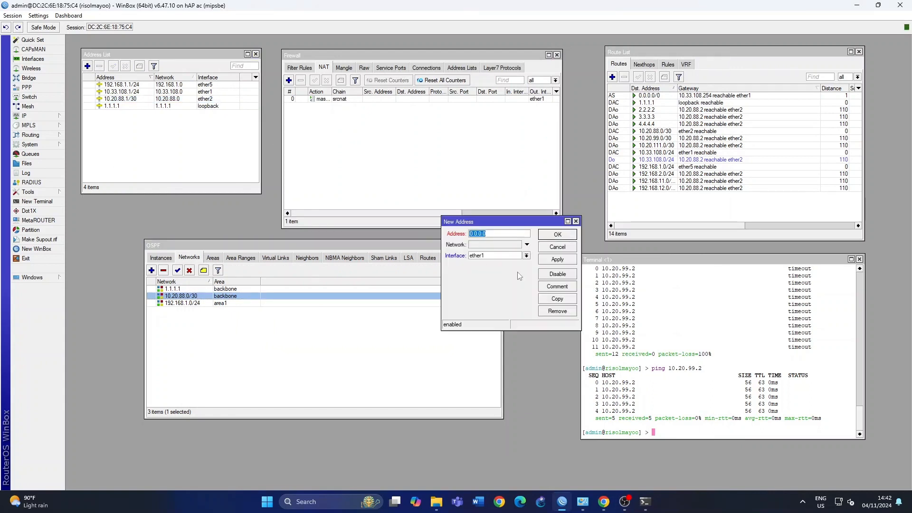
pyautogui.click(527, 256)
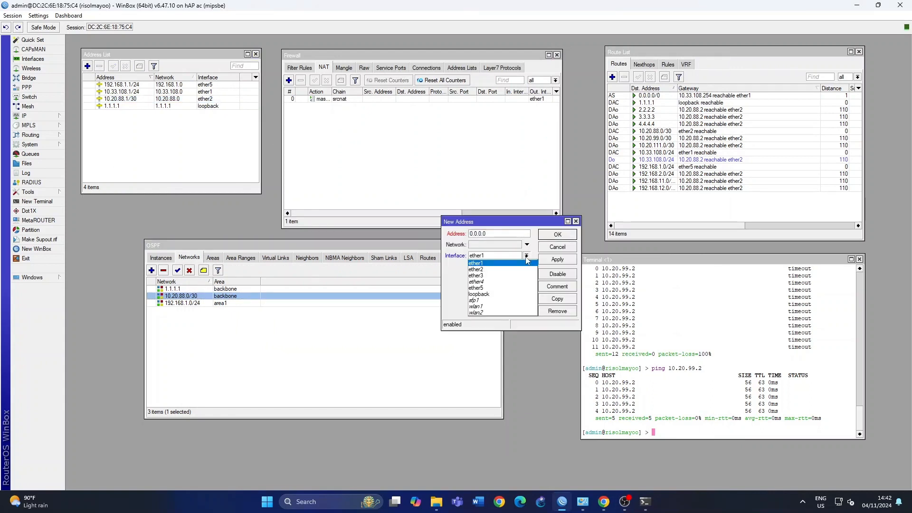
pyautogui.click(496, 276)
pyautogui.click(494, 235)
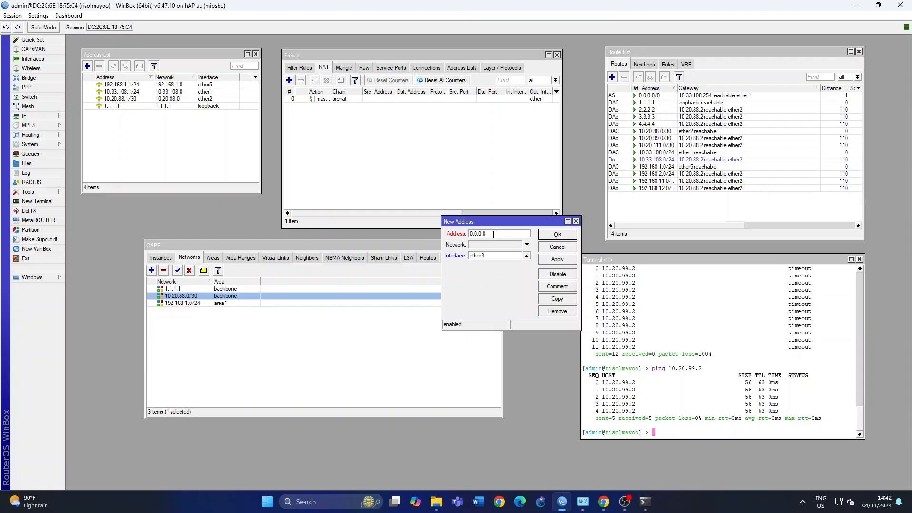
pyautogui.press('BackSpace')
pyautogui.press('BackSpace')
pyautogui.press('BackSpace')
pyautogui.press('BackSpace')
pyautogui.press('BackSpace')
pyautogui.press('BackSpace')
pyautogui.press('BackSpace')
pyautogui.write('10.20.69.2/30')
pyautogui.click(545, 260)
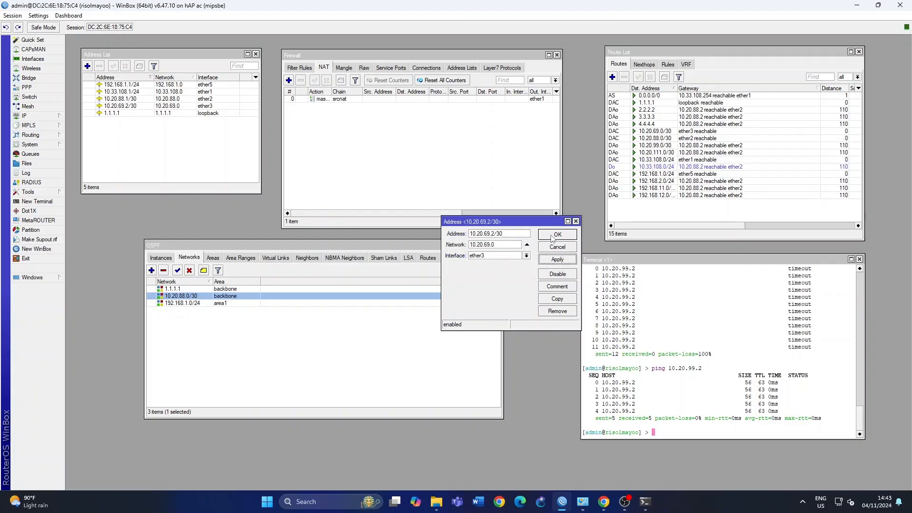
pyautogui.click(554, 235)
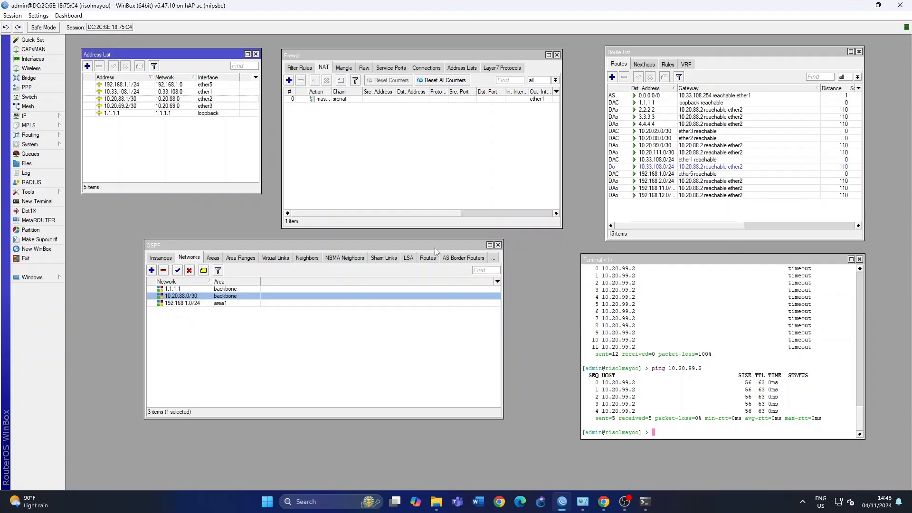
# Add the network 10.20.69.0/30 in the backbone area to the OSPF networks
pyautogui.click(162, 258)
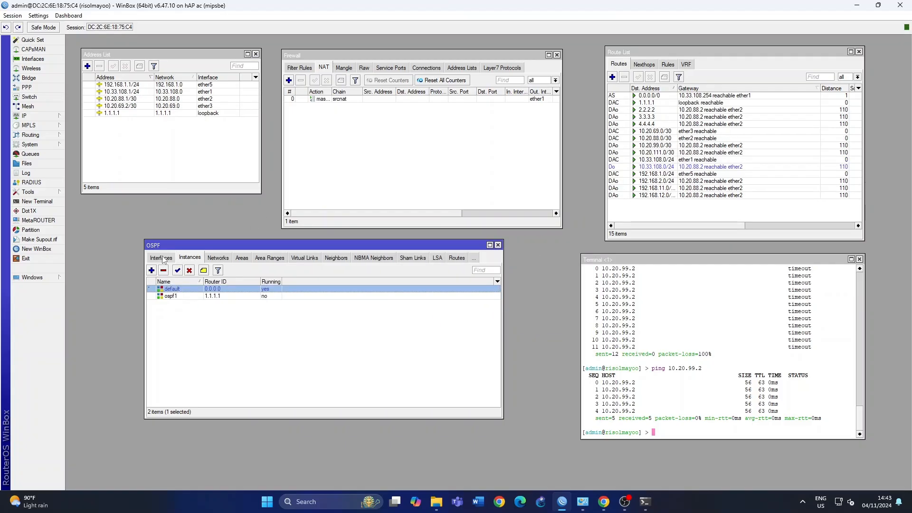
pyautogui.click(210, 259)
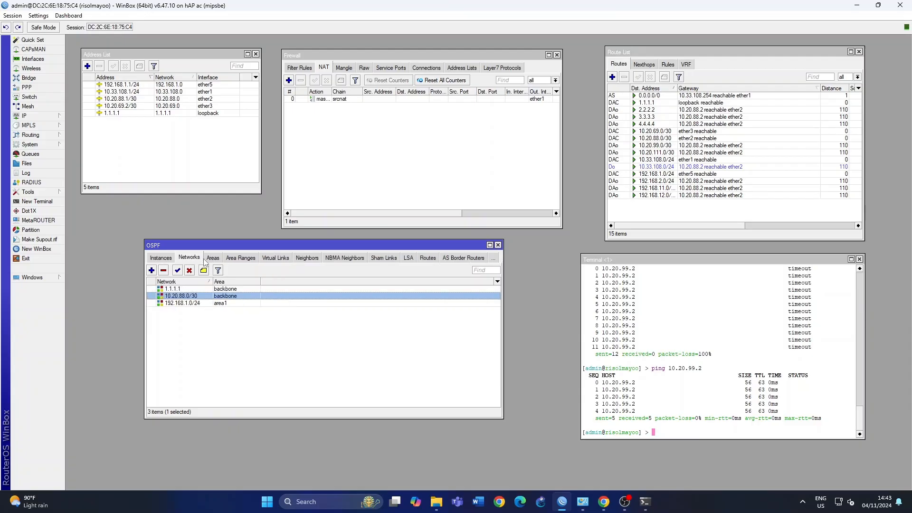
pyautogui.click(152, 271)
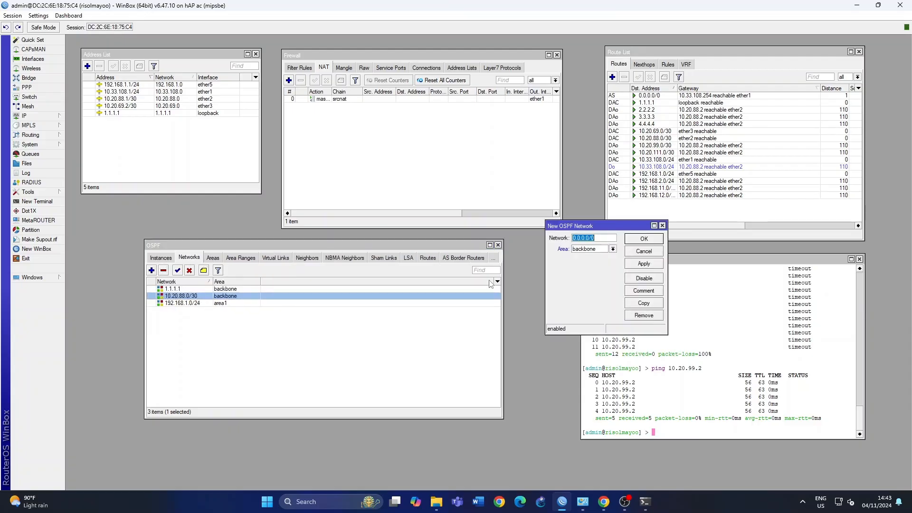
pyautogui.write('10.20.69.0/30')
pyautogui.click(651, 268)
pyautogui.click(652, 249)
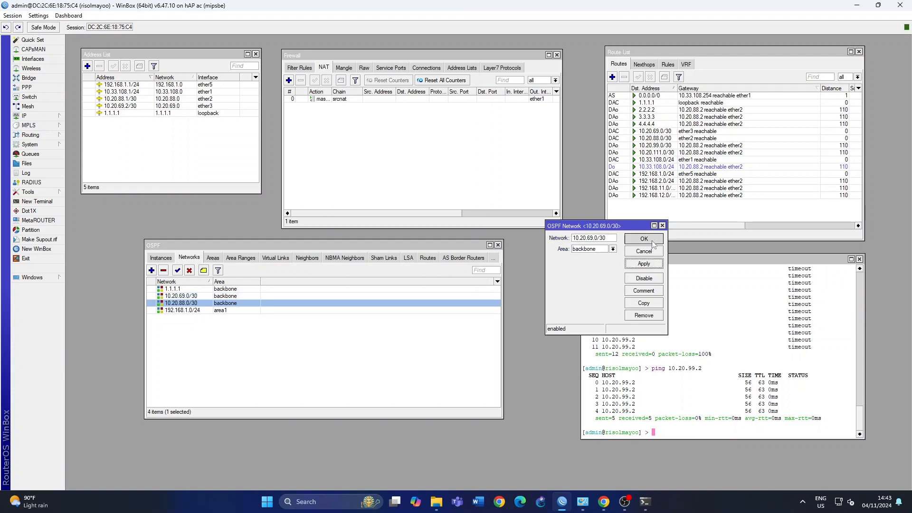
# Ping 10.20.69.1 from the router terminal and stop the ping after a few replies
pyautogui.click(716, 436)
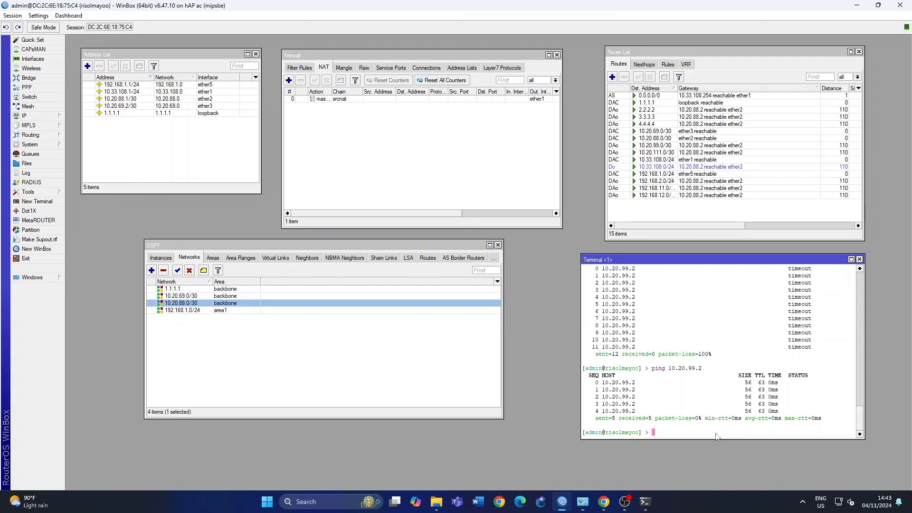
pyautogui.press('Up')
pyautogui.press('BackSpace')
pyautogui.press('BackSpace')
pyautogui.press('BackSpace')
pyautogui.press('BackSpace')
pyautogui.write('69.1')
pyautogui.press('Return')
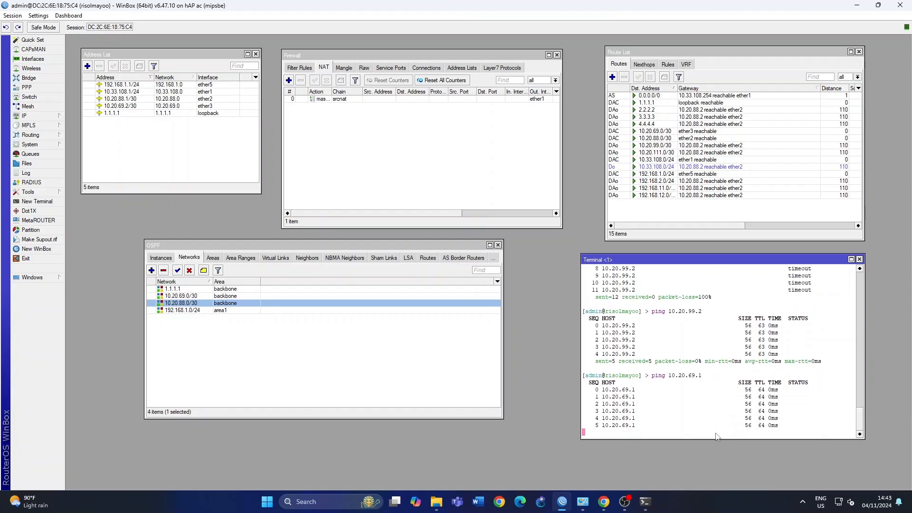
pyautogui.hotkey('ctrl', 'c')
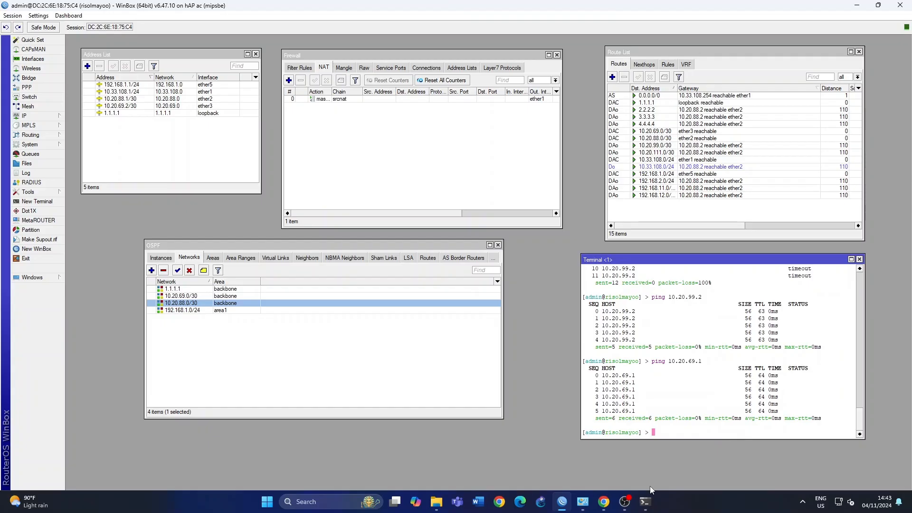
# Switch to the Command Prompt, ping 192.168.1.2, and minimise it to return to WinBox
pyautogui.click(645, 502)
pyautogui.press('Up')
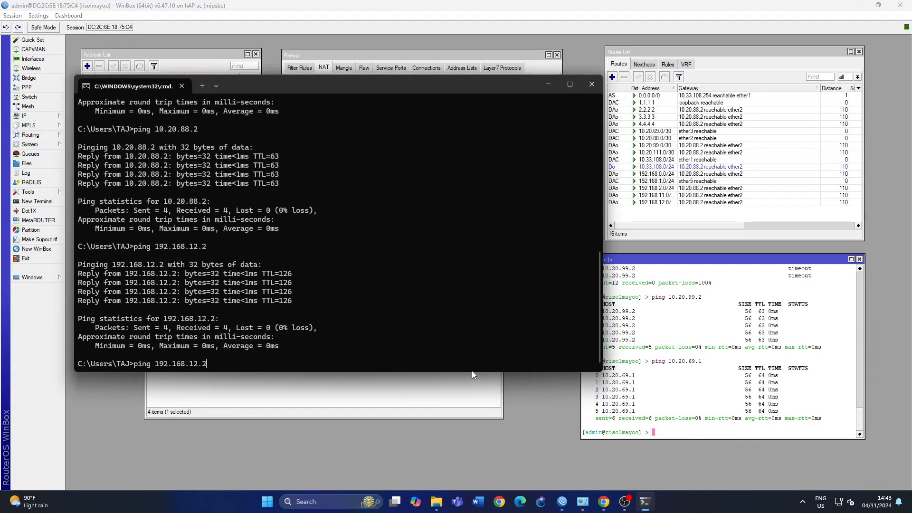
pyautogui.press('BackSpace')
pyautogui.press('BackSpace')
pyautogui.press('BackSpace')
pyautogui.press('BackSpace')
pyautogui.press('BackSpace')
pyautogui.press('BackSpace')
pyautogui.press('BackSpace')
pyautogui.press('BackSpace')
pyautogui.press('BackSpace')
pyautogui.press('BackSpace')
pyautogui.press('BackSpace')
pyautogui.press('BackSpace')
pyautogui.press('BackSpace')
pyautogui.press('BackSpace')
pyautogui.press('BackSpace')
pyautogui.press('BackSpace')
pyautogui.press('BackSpace')
pyautogui.write('ping 192.168.1')
pyautogui.write('.2')
pyautogui.press('Return')
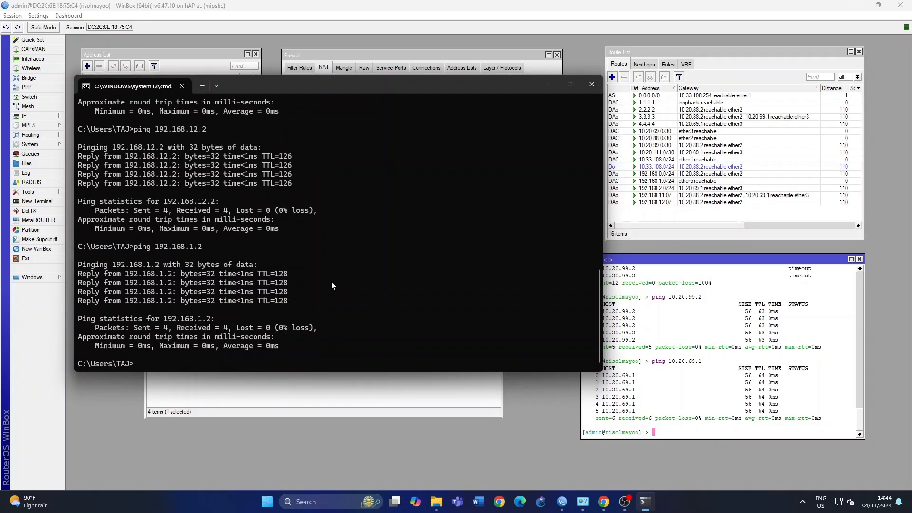
pyautogui.click(549, 85)
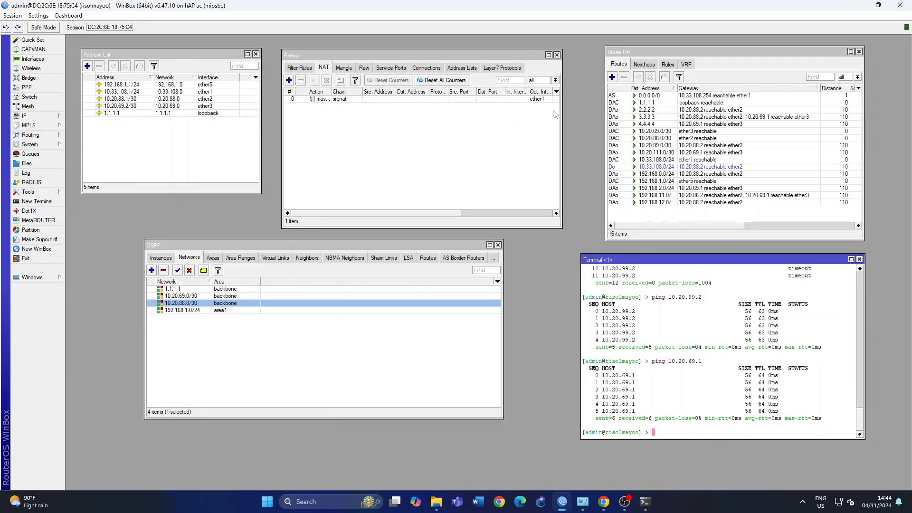